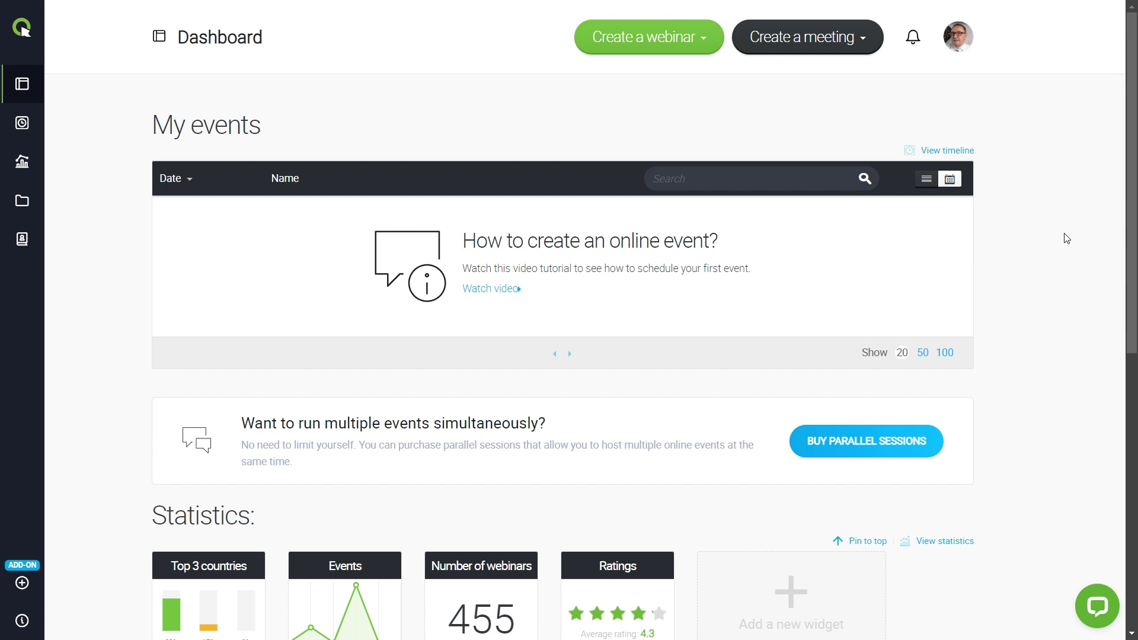
# Connect Stripe under Account settings > Integrations by authorizing it with the account's API key.
pyautogui.click(965, 36)
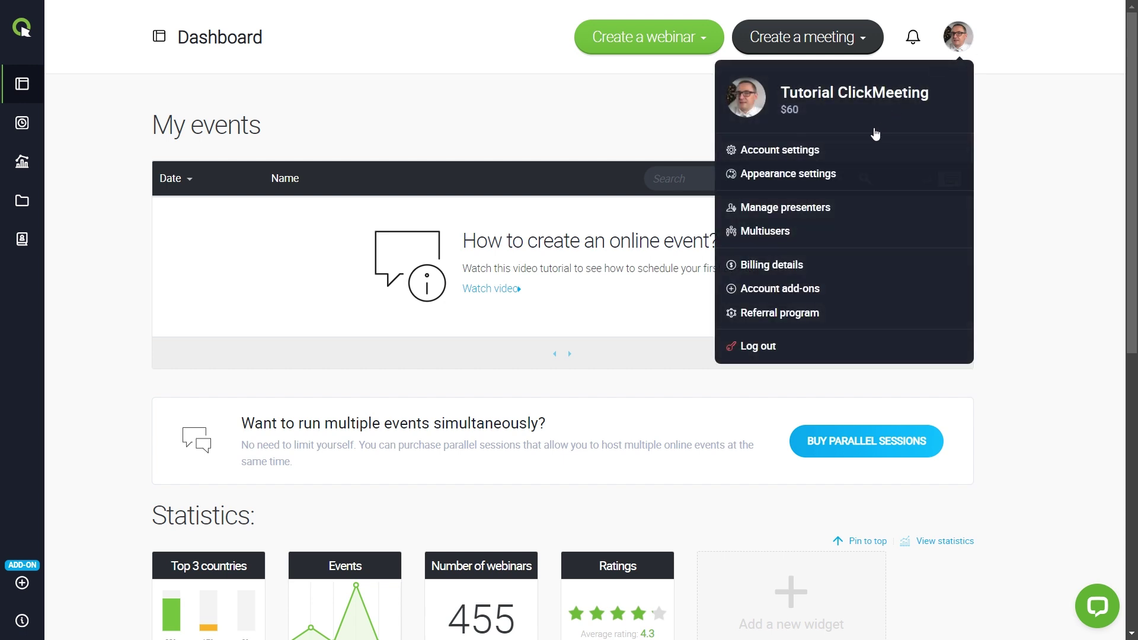
pyautogui.click(851, 152)
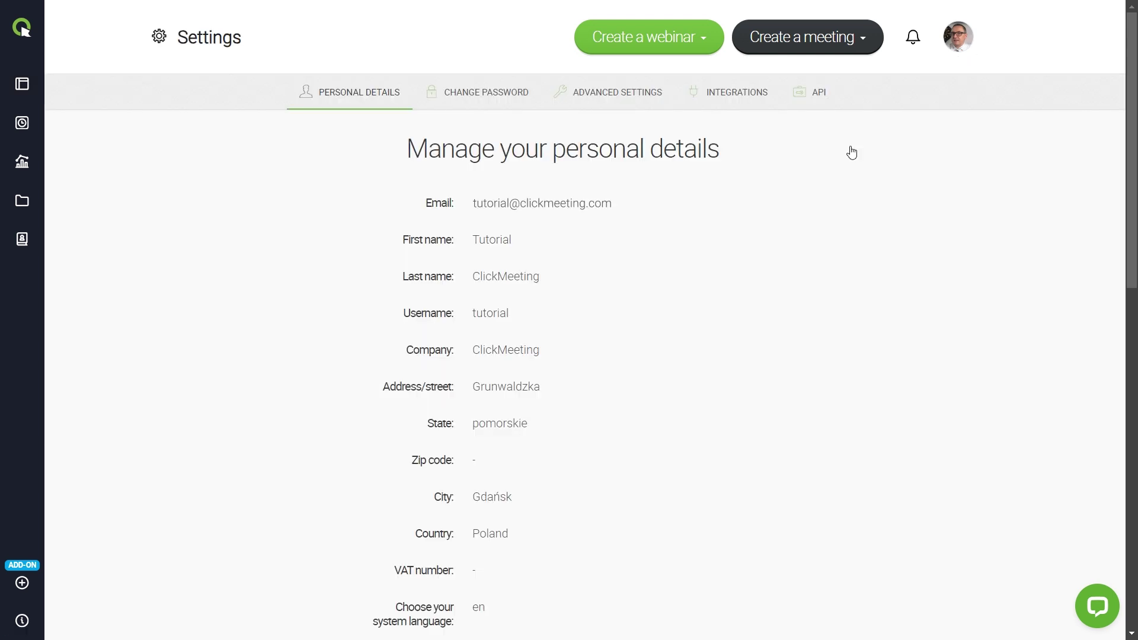
pyautogui.click(739, 94)
pyautogui.scroll(-6, 729, 97)
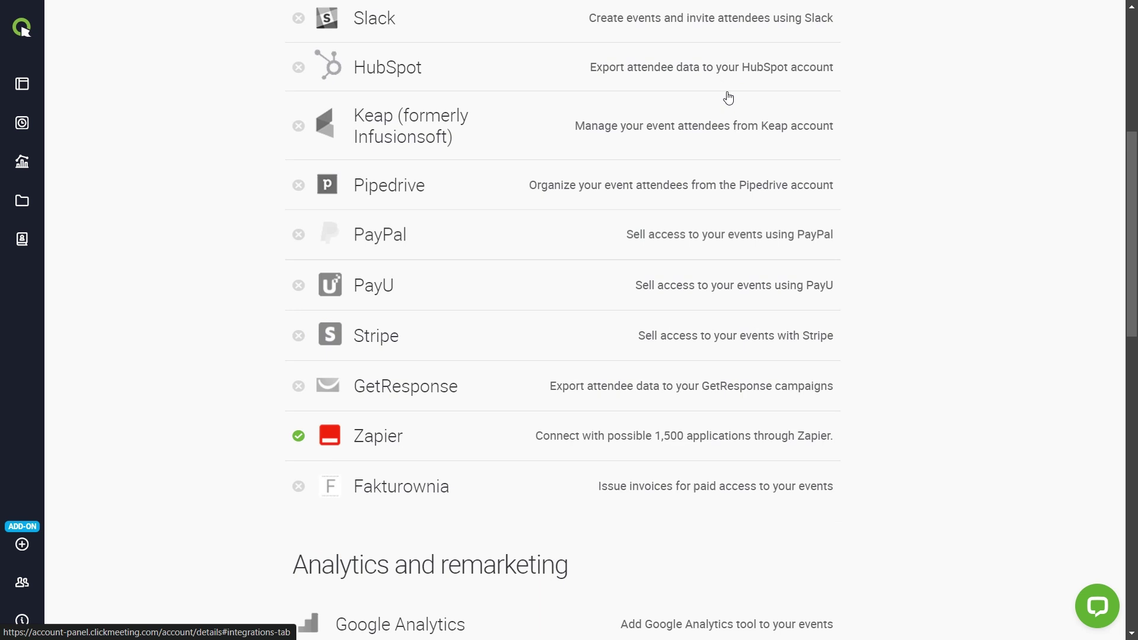
pyautogui.scroll(-2, 729, 98)
pyautogui.click(456, 191)
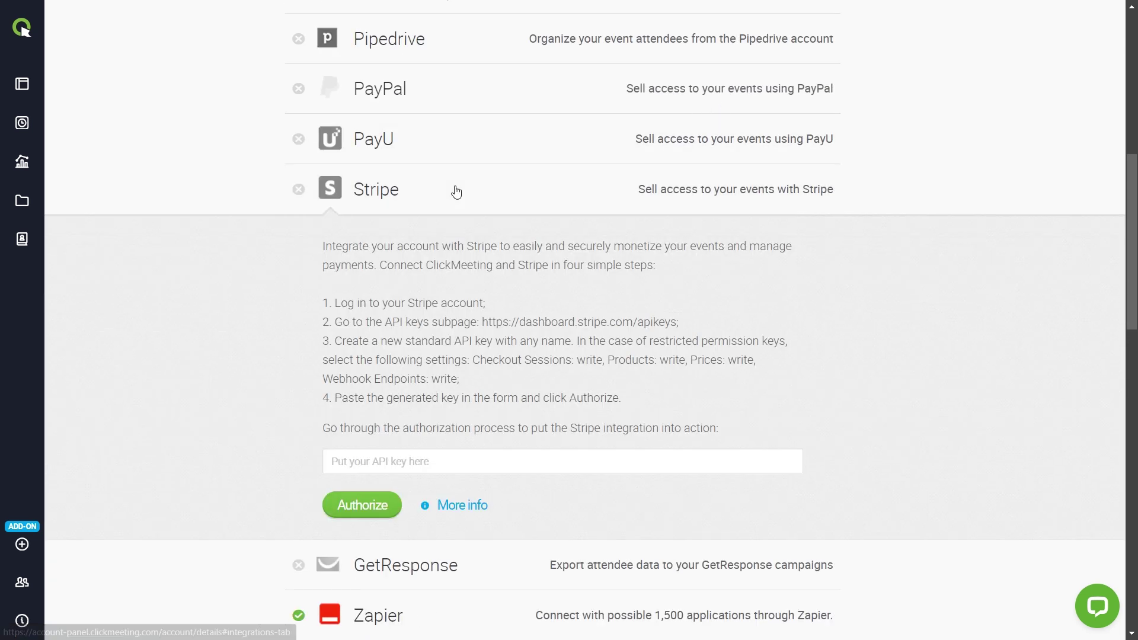
pyautogui.click(606, 462)
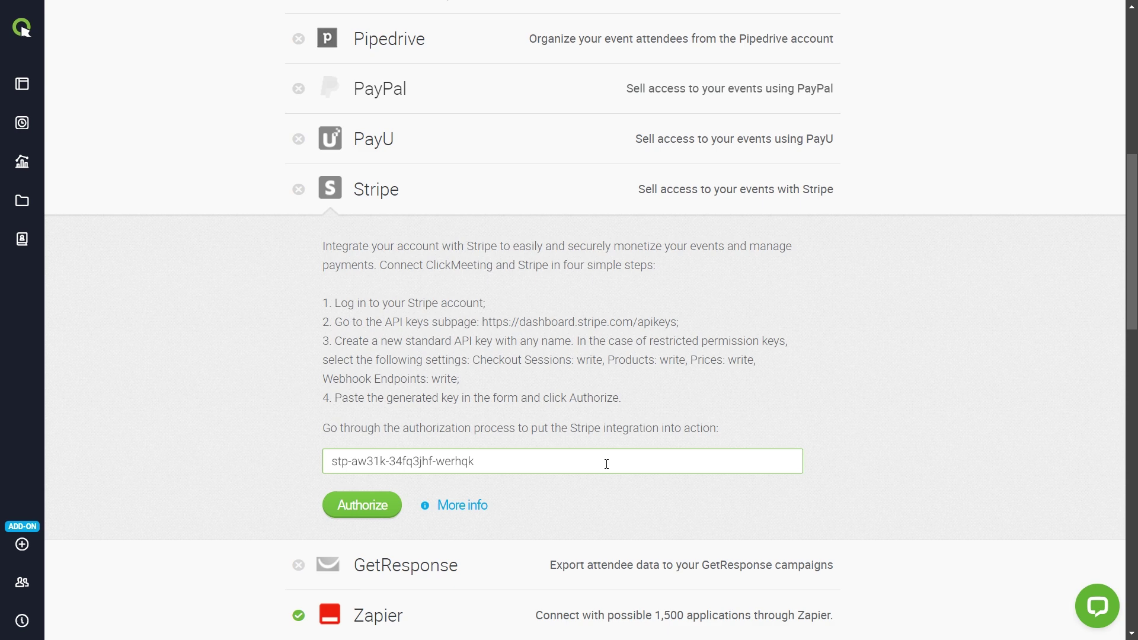
pyautogui.click(365, 507)
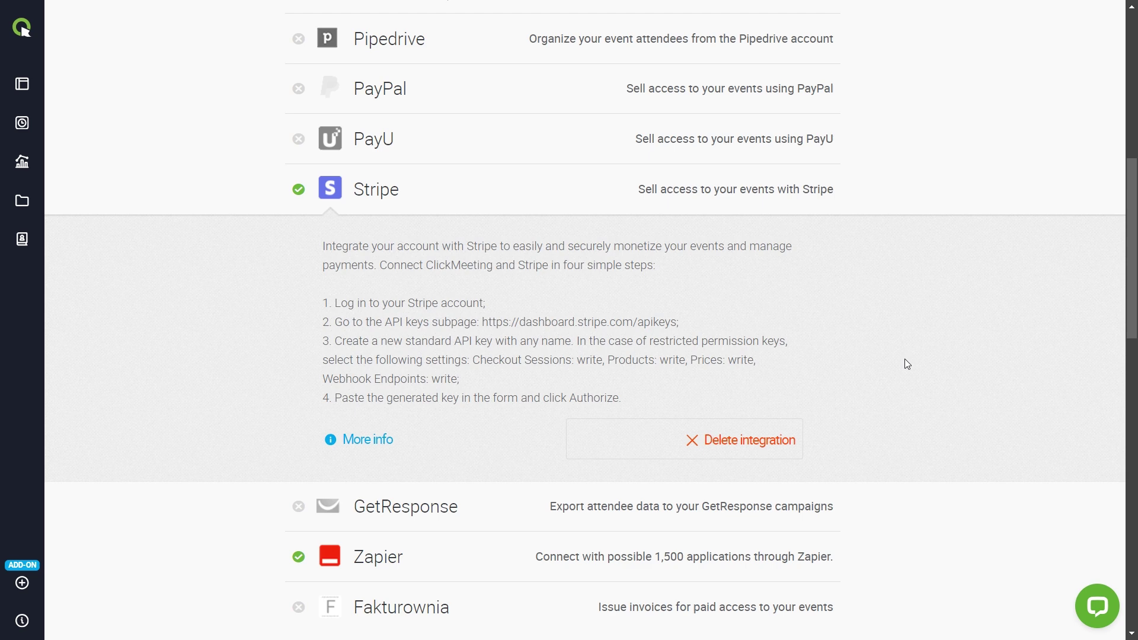
pyautogui.scroll(9, 908, 364)
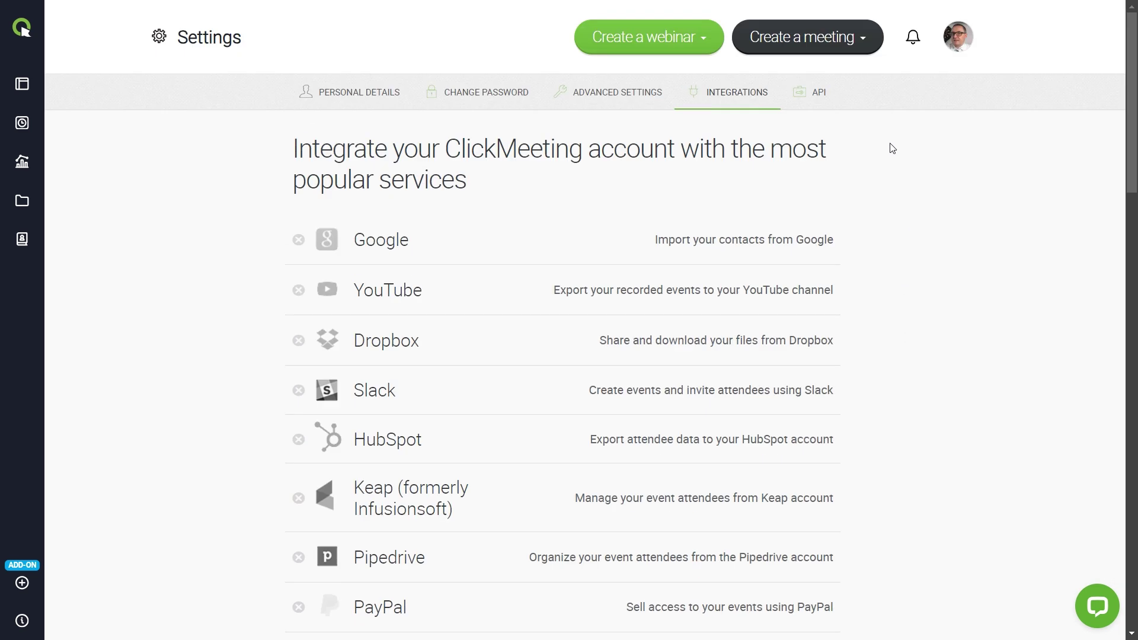
# Start a new live webinar with the room name 'Paid event'.
pyautogui.click(703, 47)
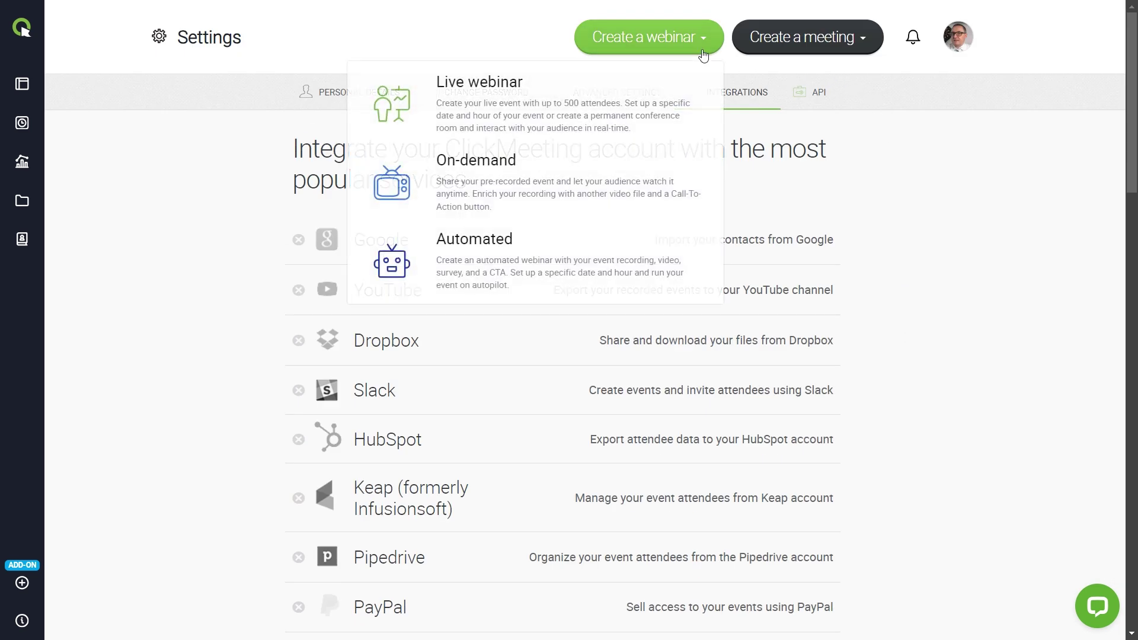
pyautogui.click(557, 93)
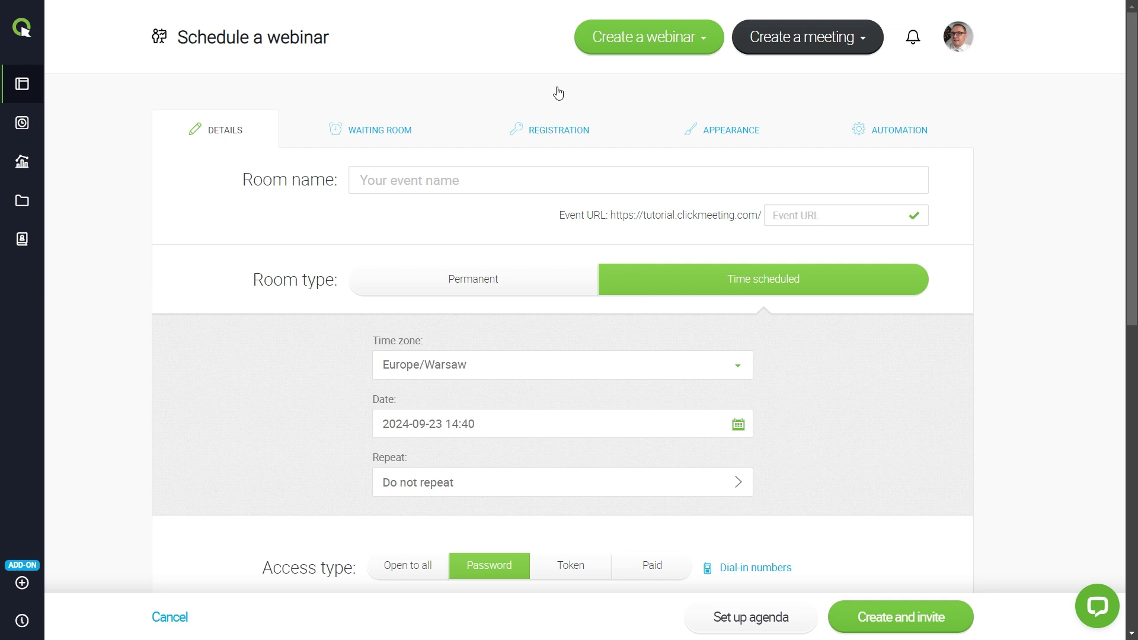
pyautogui.click(506, 182)
pyautogui.write('Paid ')
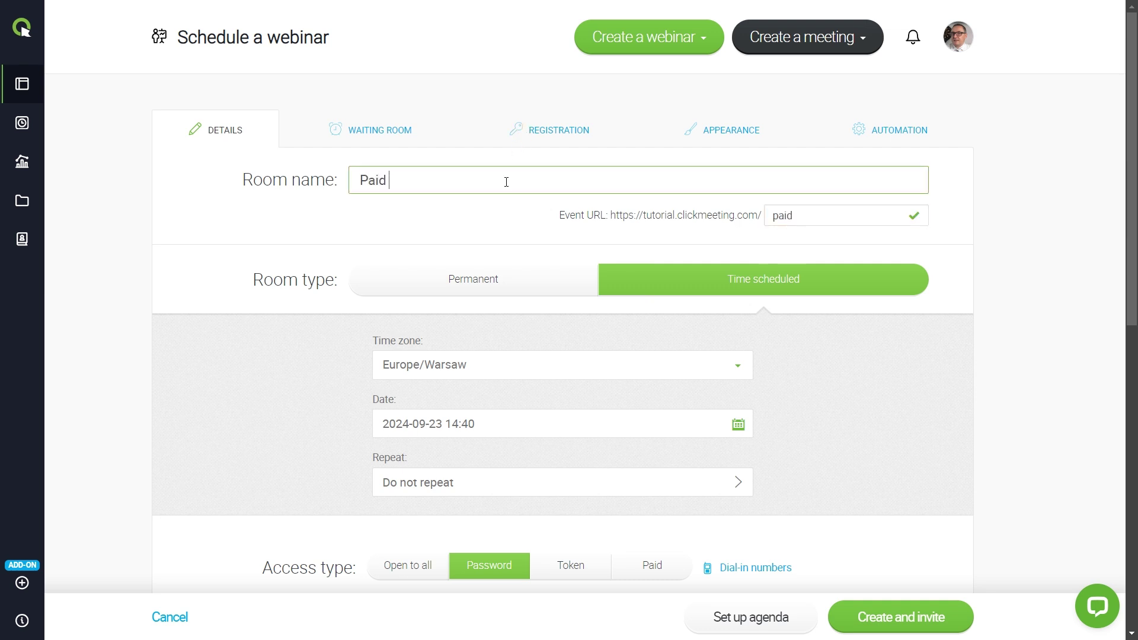
pyautogui.write('event')
# Schedule the webinar for 2024-09-28 at 14:45.
pyautogui.click(737, 425)
pyautogui.click(699, 254)
pyautogui.click(610, 324)
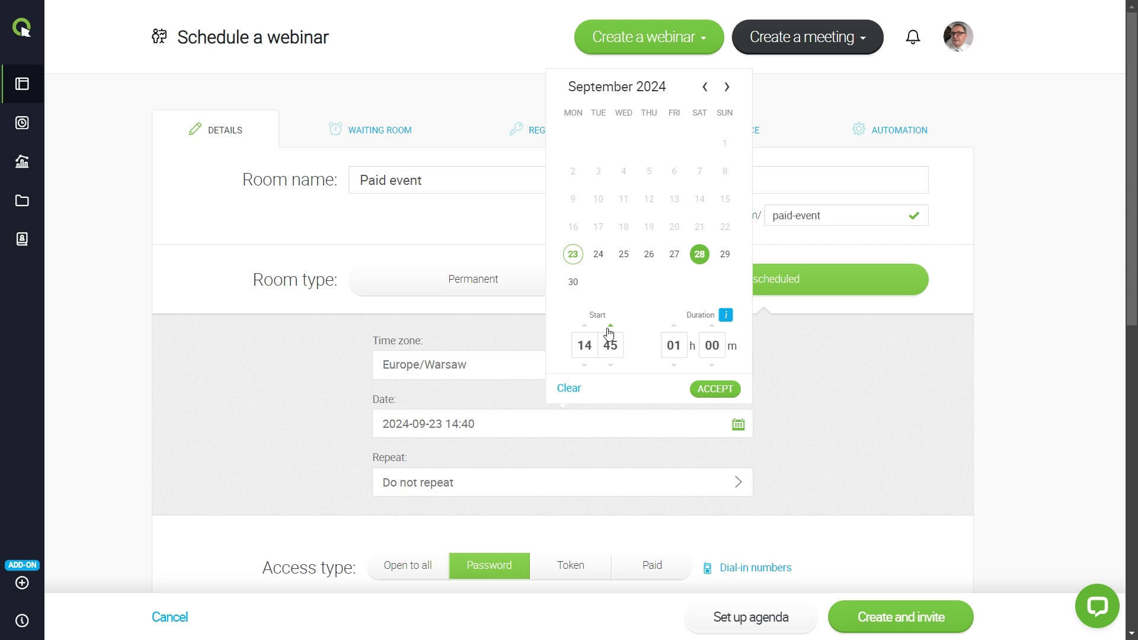
pyautogui.click(715, 389)
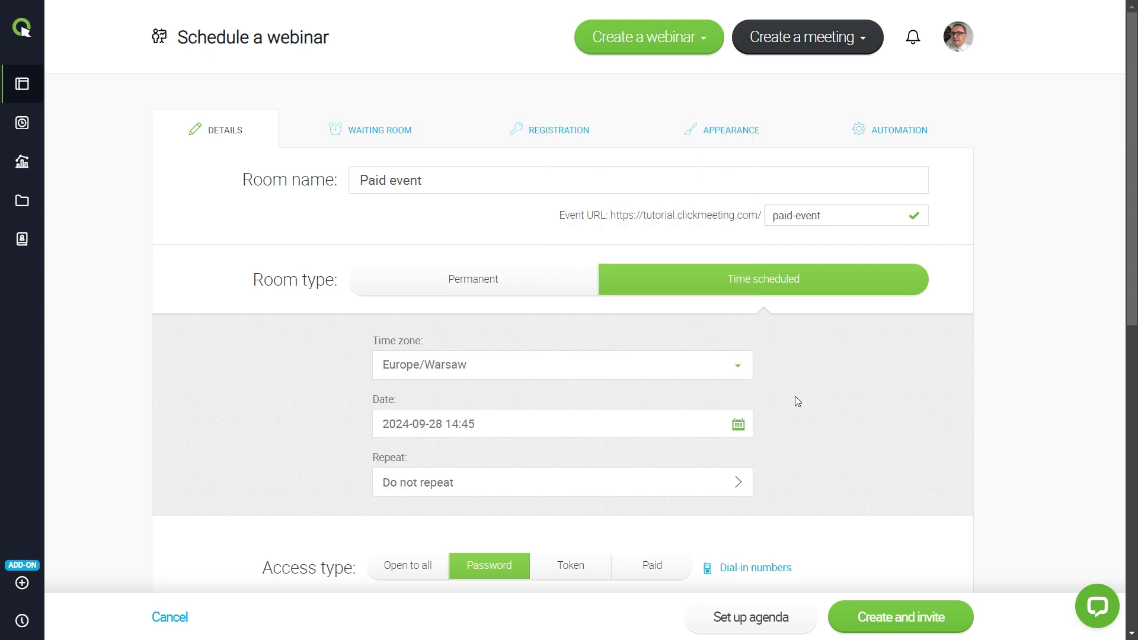
# Switch the access type to Paid and accept the paid-event terms.
pyautogui.scroll(-5, 797, 398)
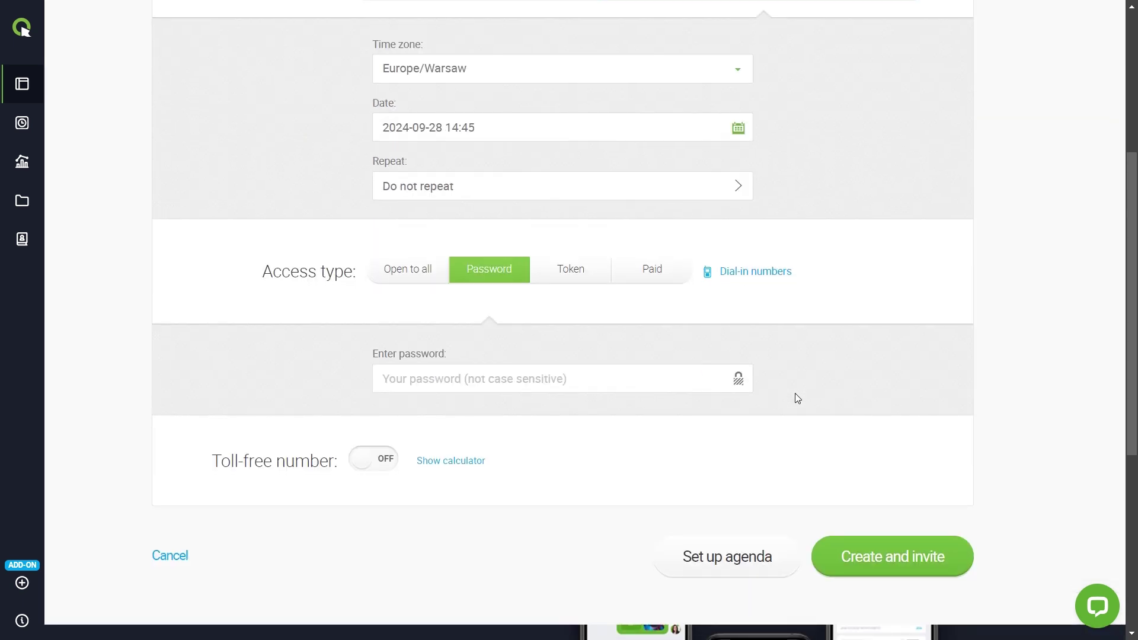
pyautogui.click(648, 274)
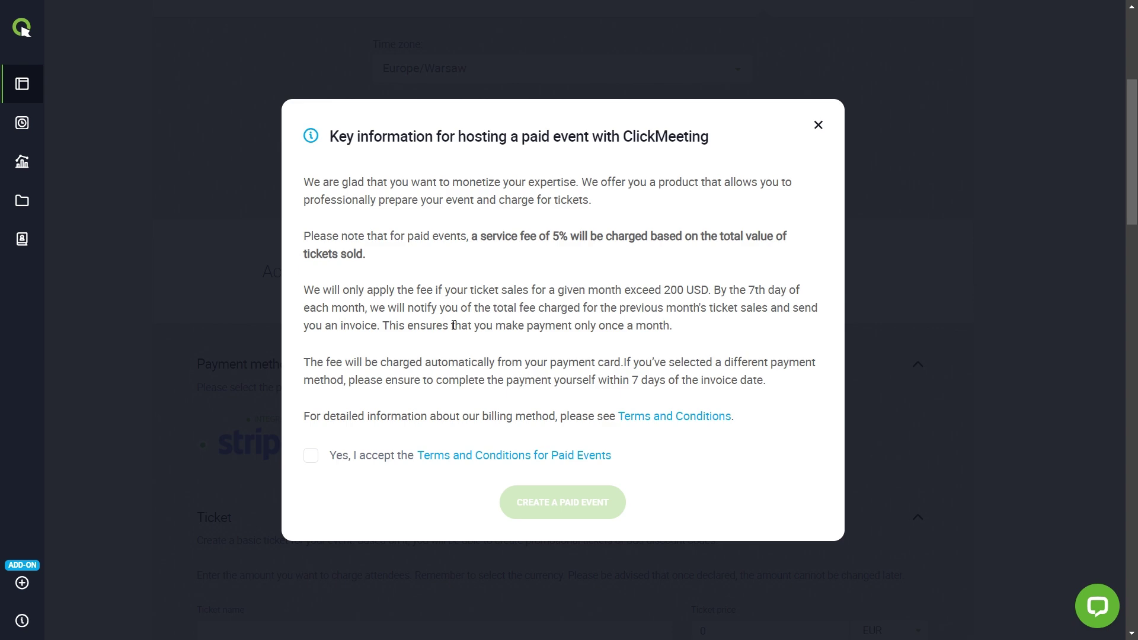
pyautogui.click(312, 458)
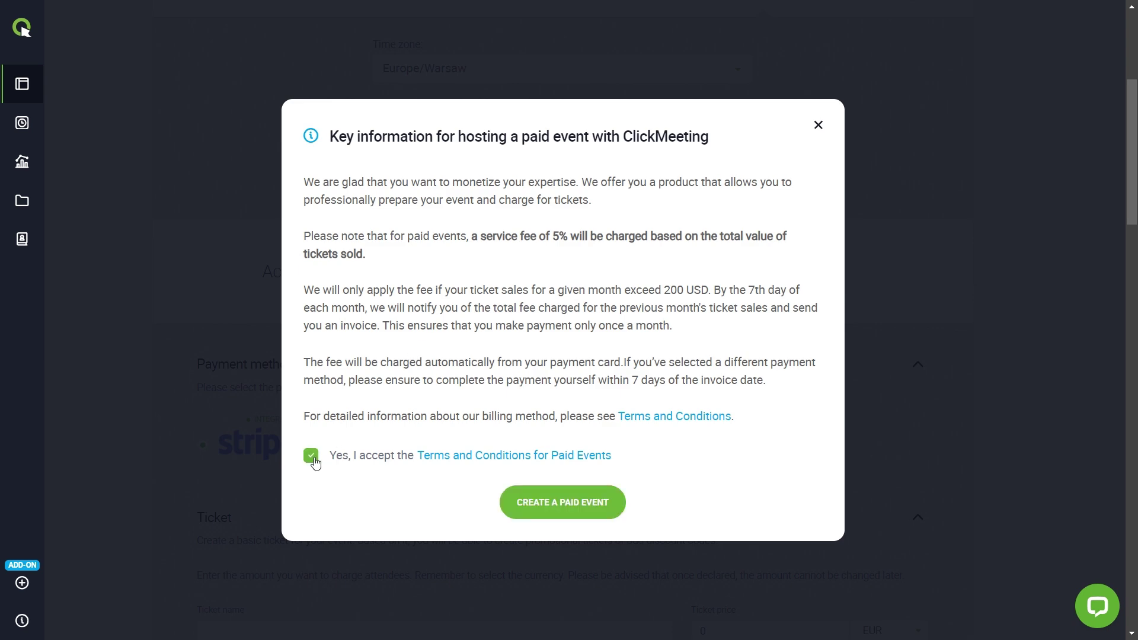
pyautogui.click(572, 504)
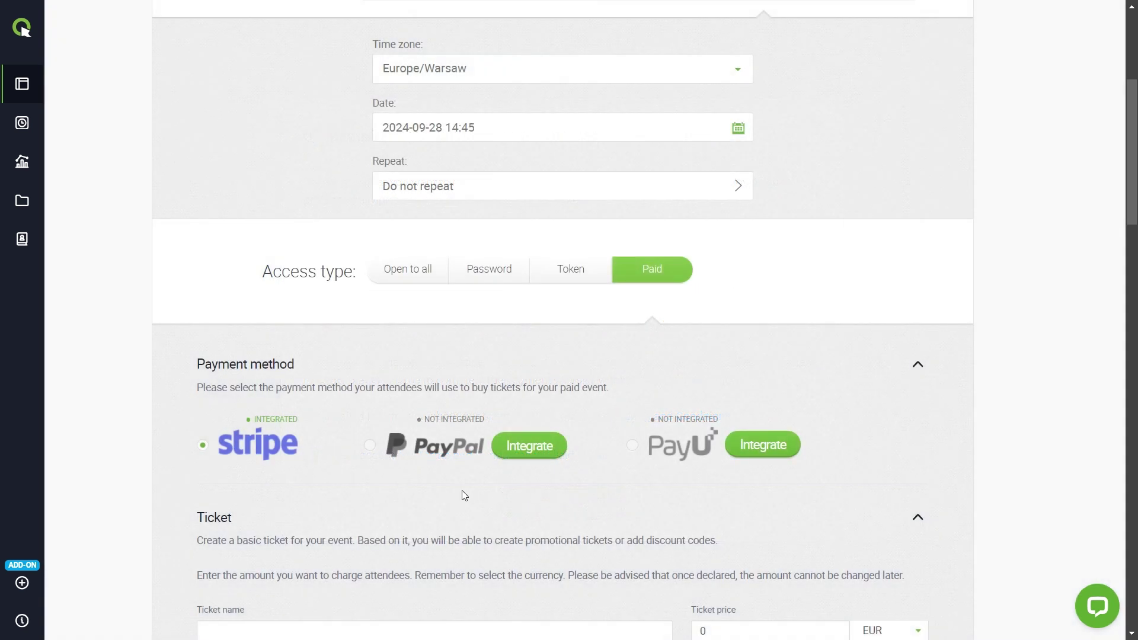
# Add a 'standard' ticket priced at 100 USD.
pyautogui.scroll(-3, 278, 443)
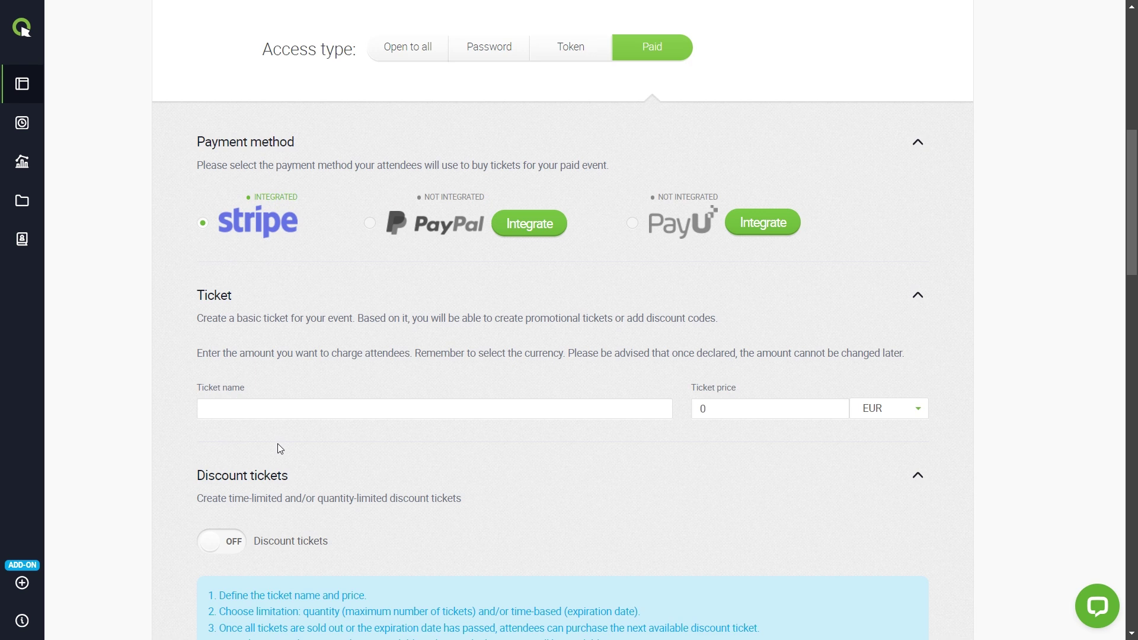
pyautogui.click(336, 408)
pyautogui.write('standard')
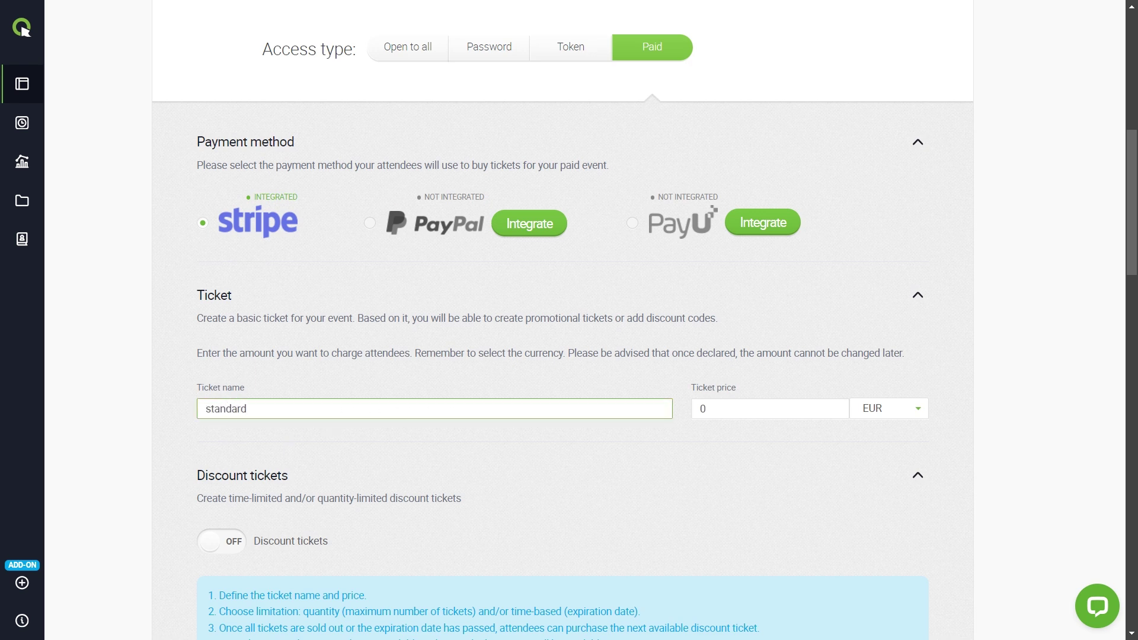
pyautogui.click(739, 408)
pyautogui.write('100')
pyautogui.click(886, 416)
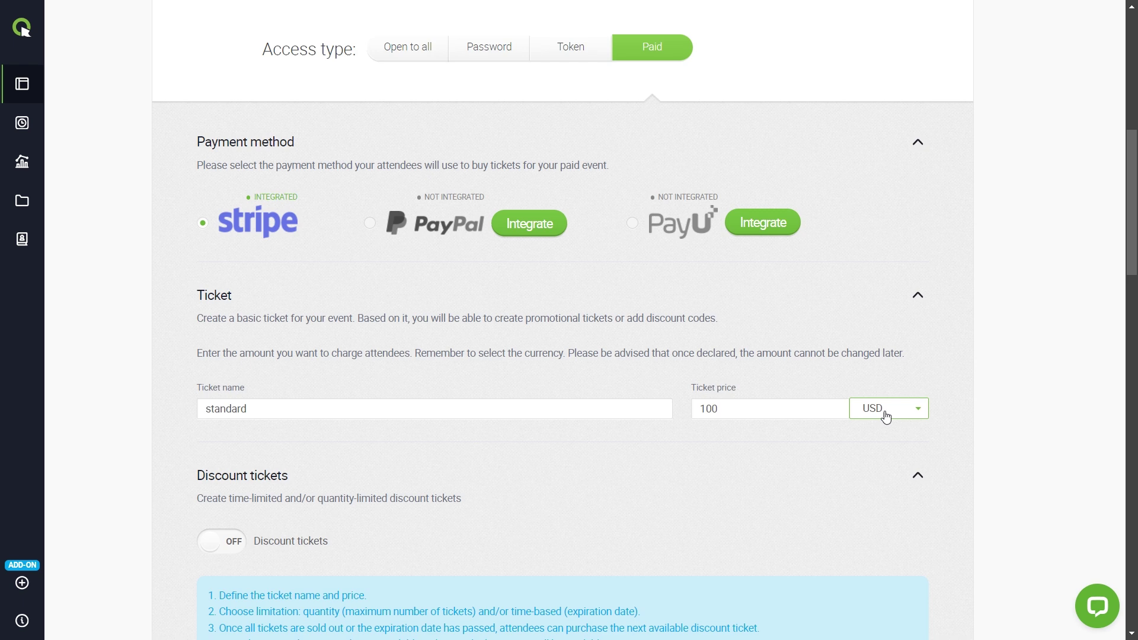
pyautogui.scroll(-3, 886, 417)
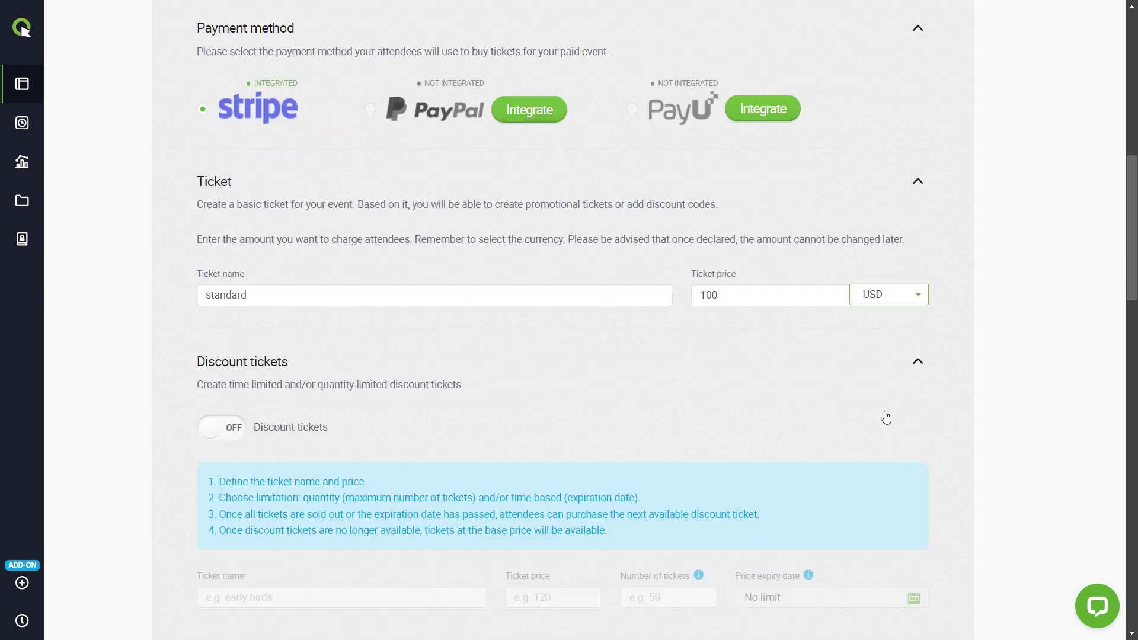
# Enable discount tickets and add an 'early birds' ticket at 80 with 50 tickets.
pyautogui.click(228, 319)
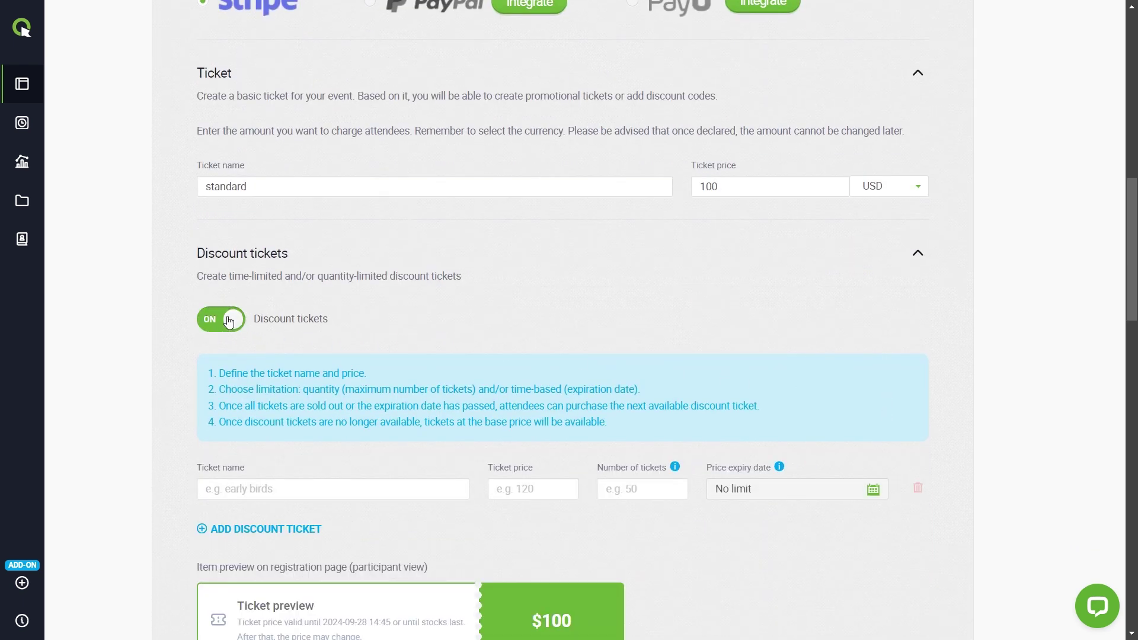
pyautogui.scroll(-3, 176, 353)
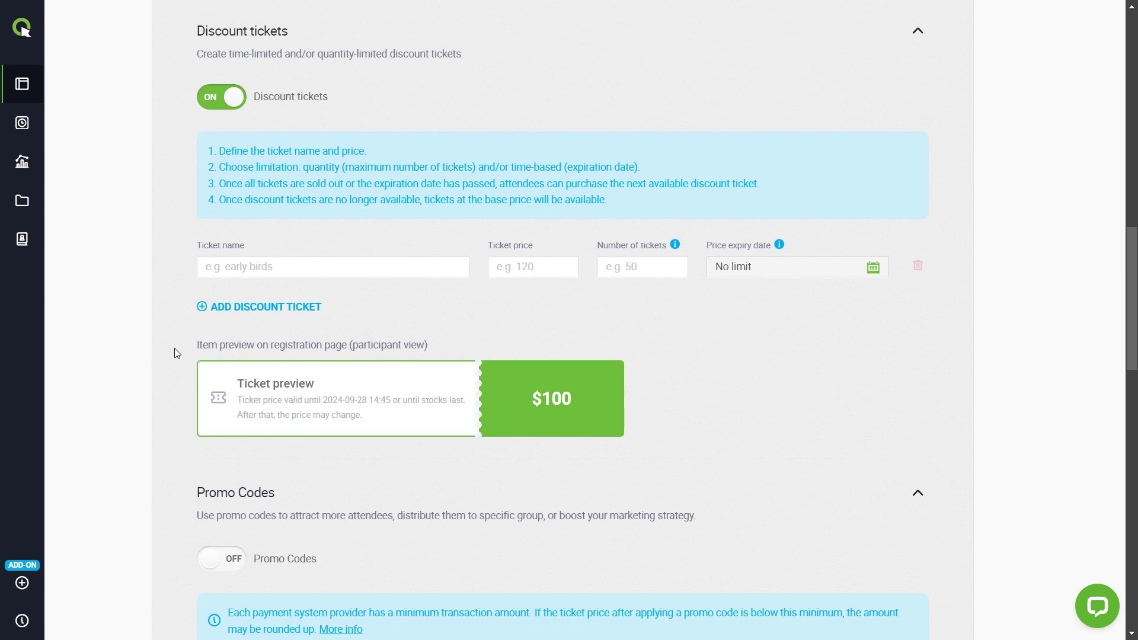
pyautogui.click(278, 269)
pyautogui.write('ear')
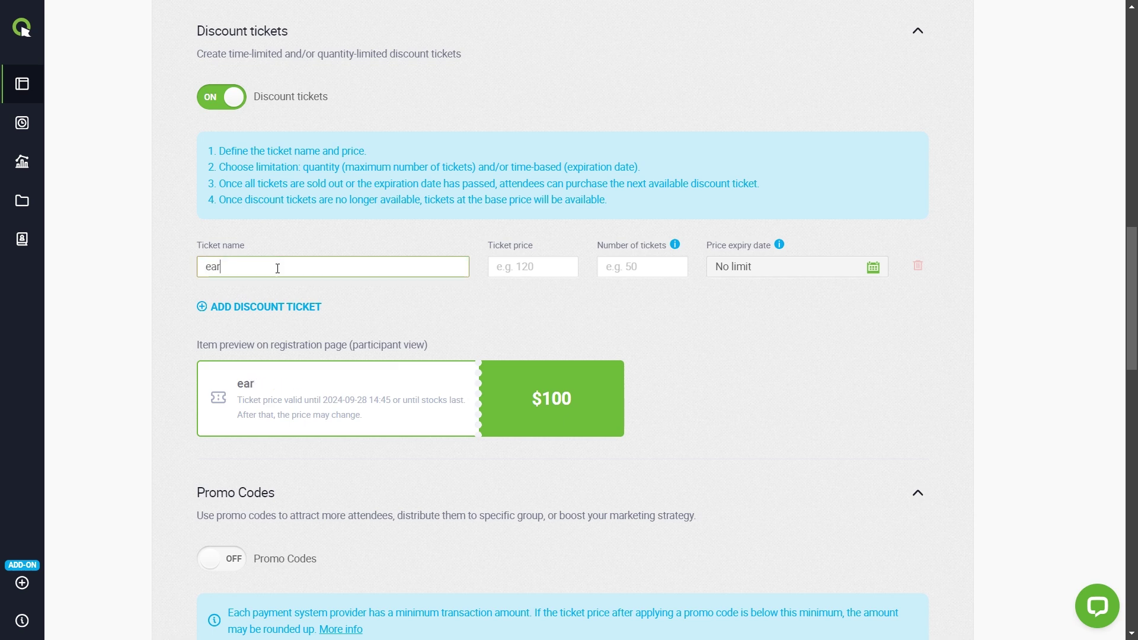
pyautogui.write('ly birds')
pyautogui.click(545, 267)
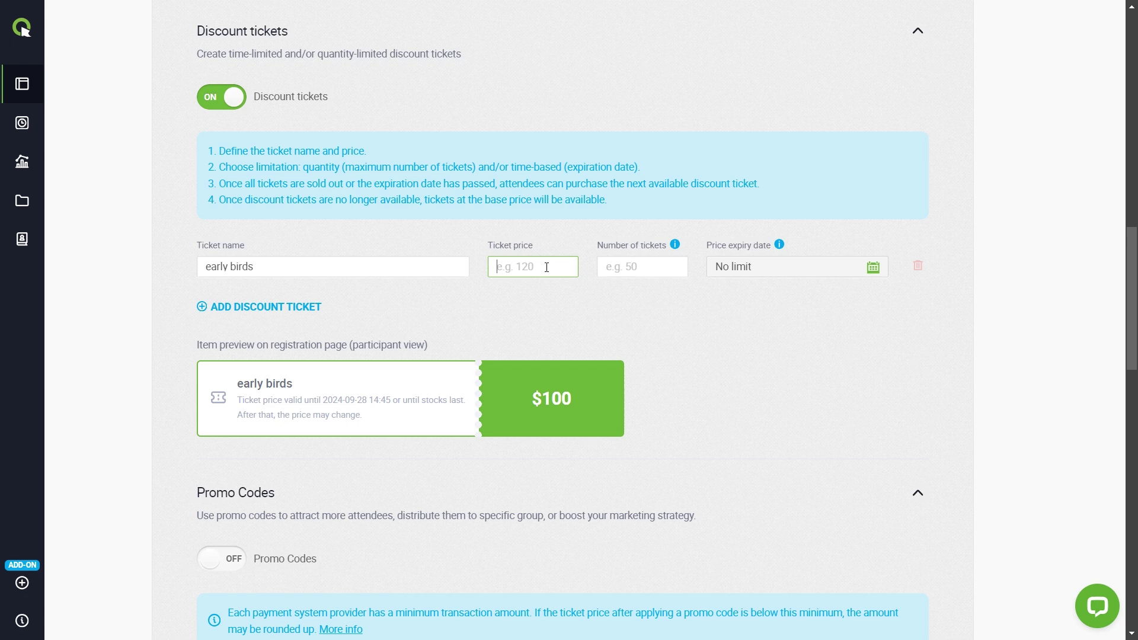
pyautogui.write('80')
pyautogui.click(607, 266)
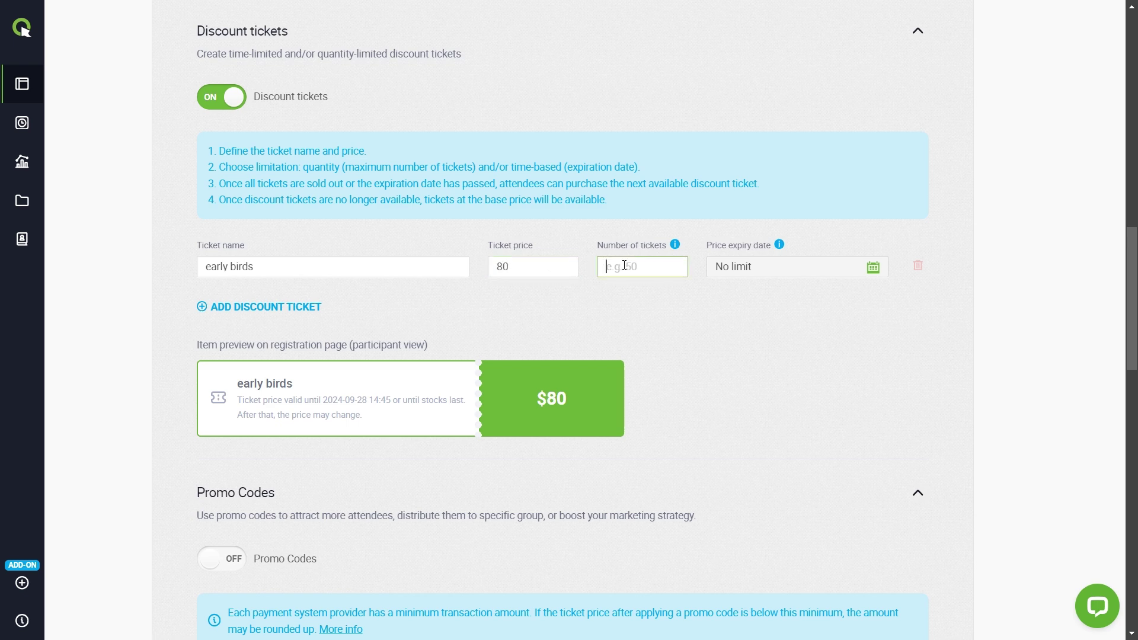
pyautogui.write('50')
# Set the early birds price to expire on 2024-09-26 at 13:45.
pyautogui.click(873, 268)
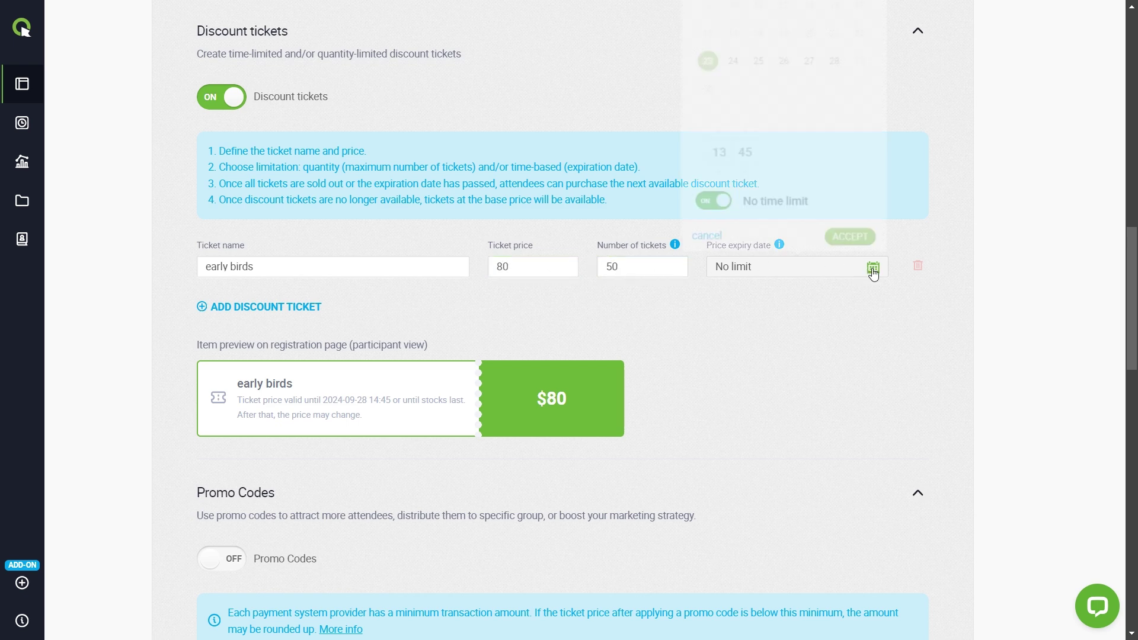
pyautogui.click(715, 200)
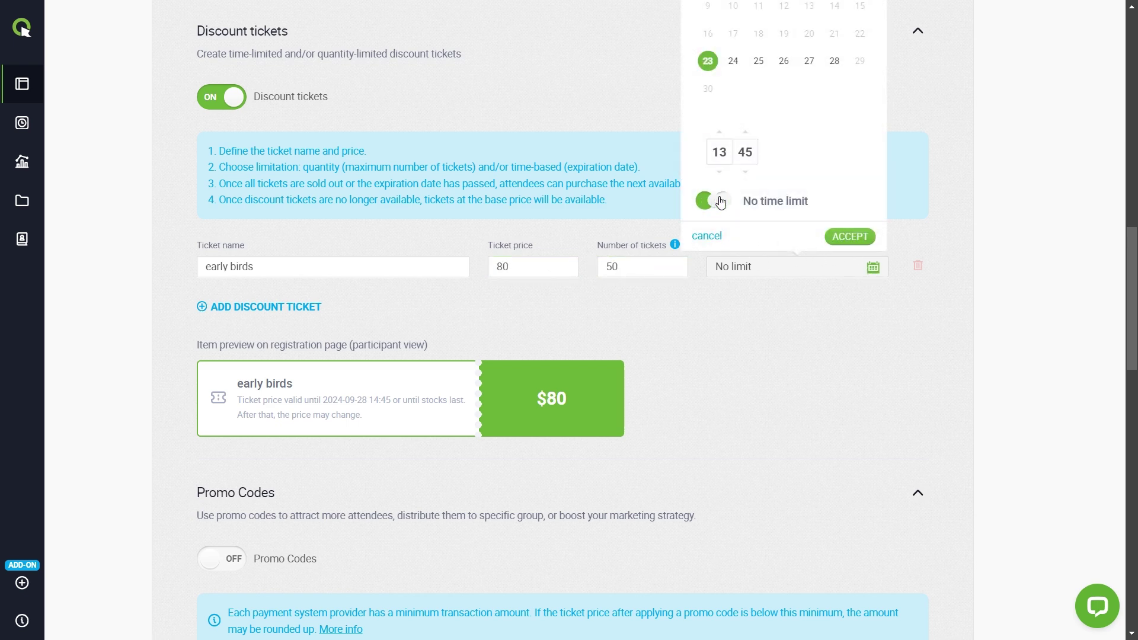
pyautogui.click(784, 61)
pyautogui.click(852, 237)
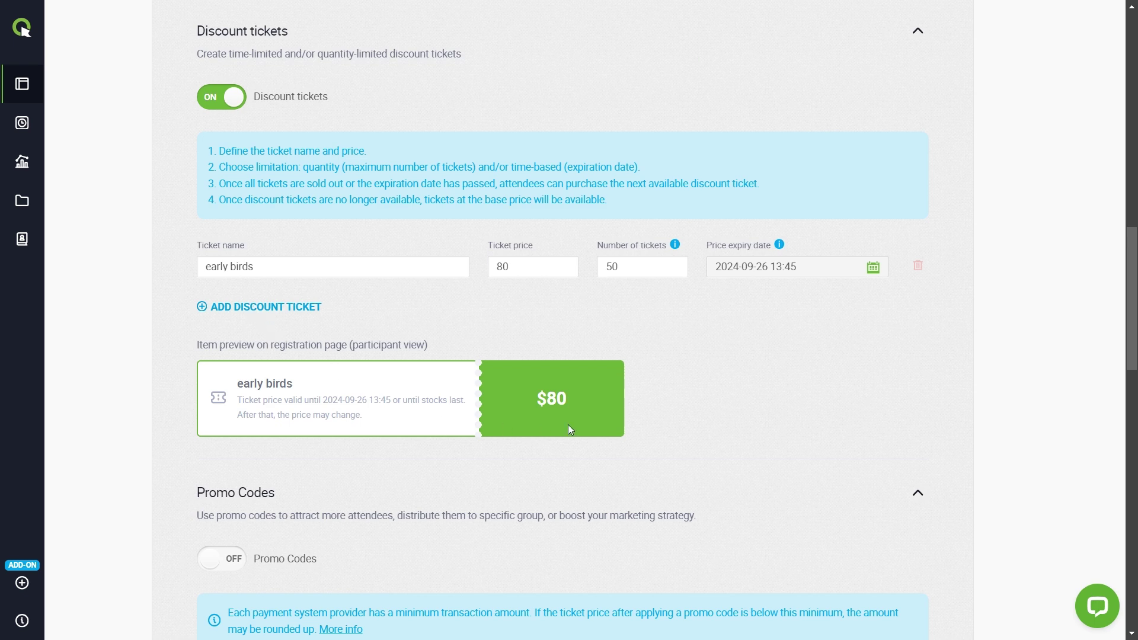
pyautogui.scroll(-5, 571, 429)
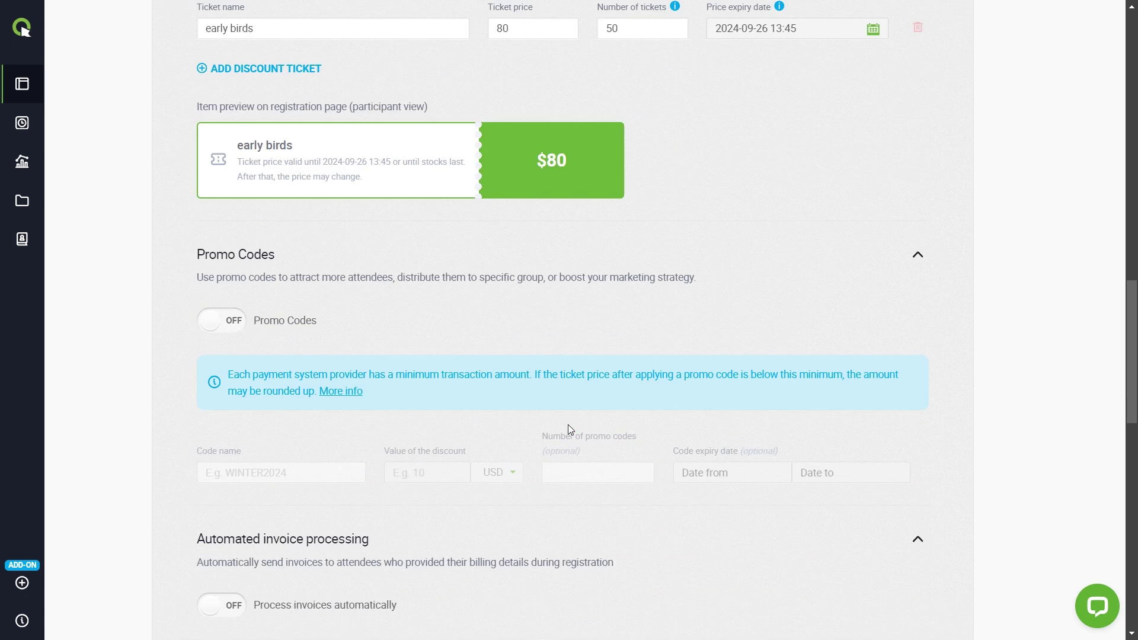
# Enable promo codes and add code 'minus10' giving 10% off, limited to 20 codes.
pyautogui.click(216, 264)
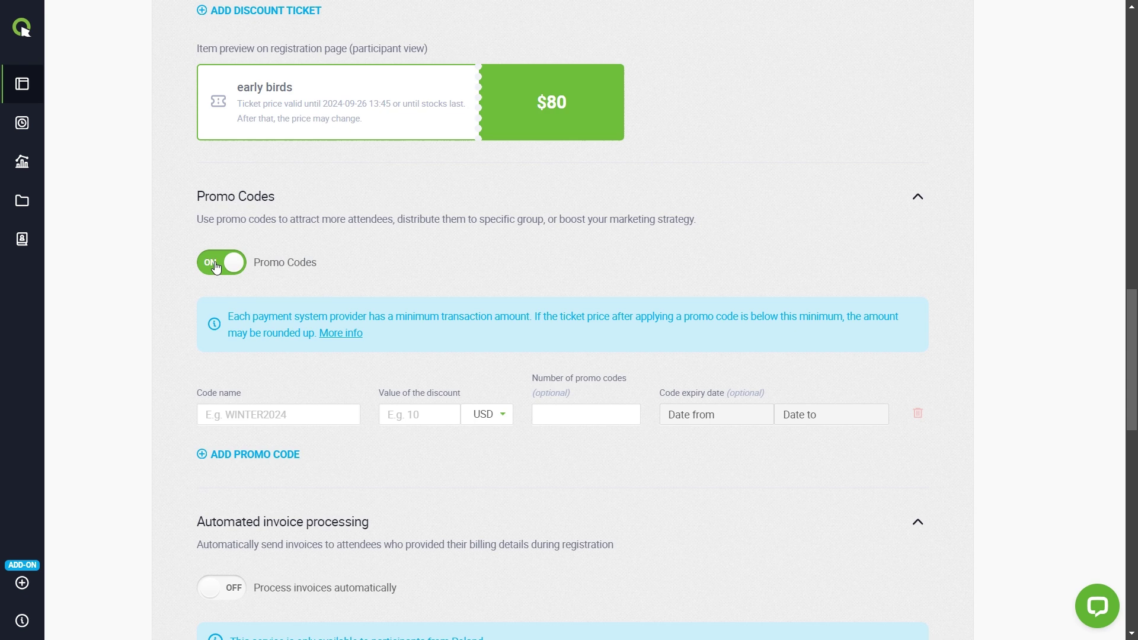
pyautogui.click(300, 407)
pyautogui.write('minus10')
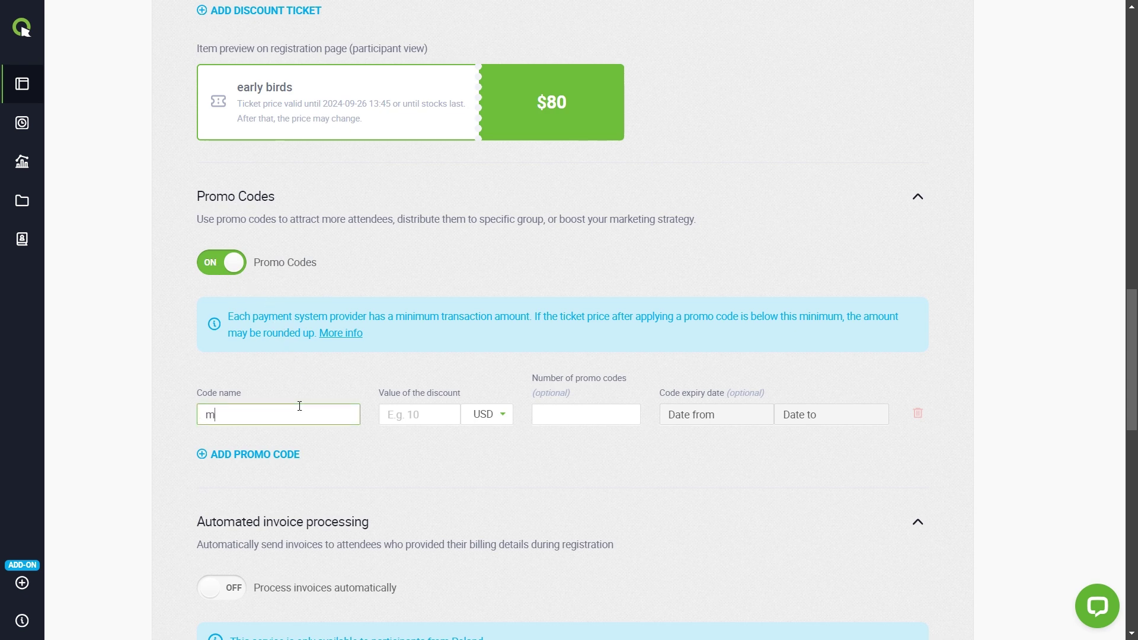
pyautogui.click(413, 415)
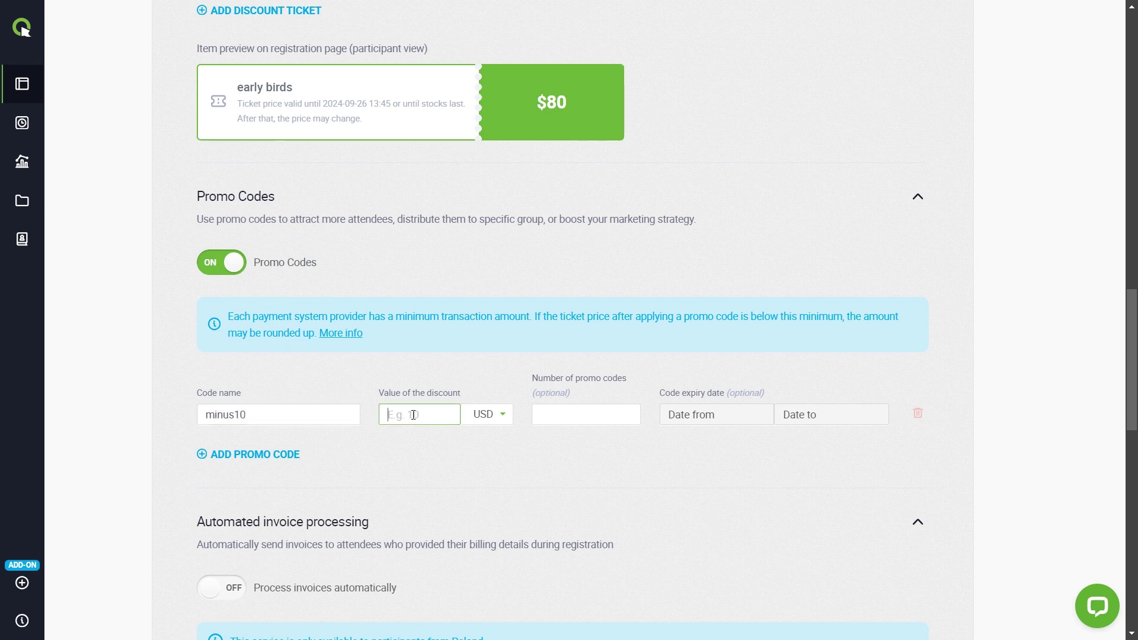
pyautogui.write('10')
pyautogui.click(501, 422)
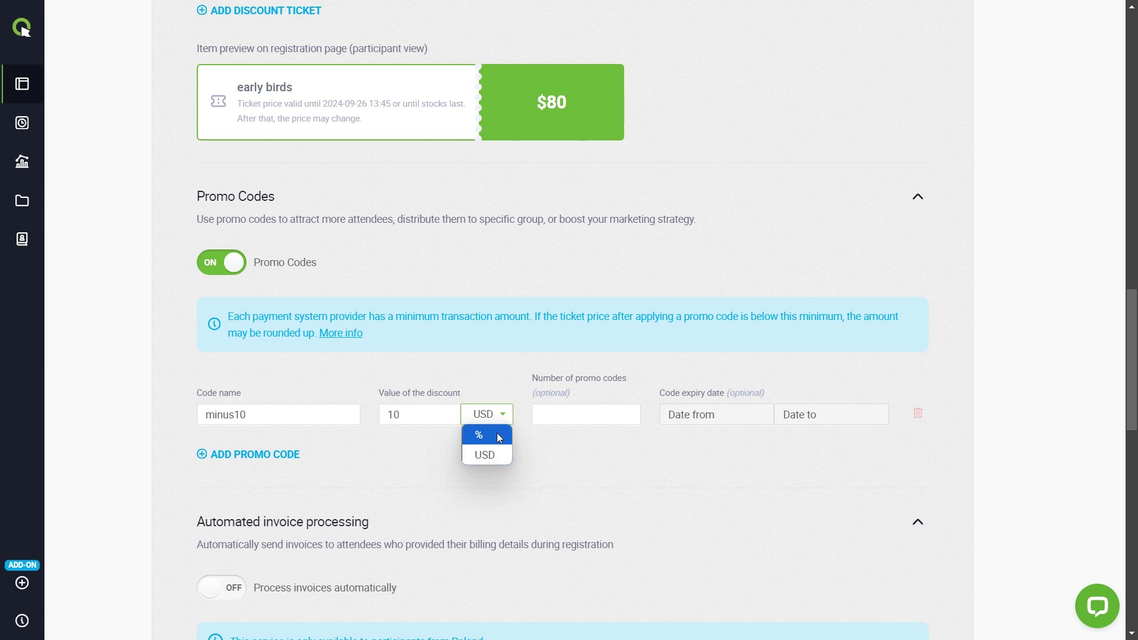
pyautogui.click(497, 433)
pyautogui.click(576, 416)
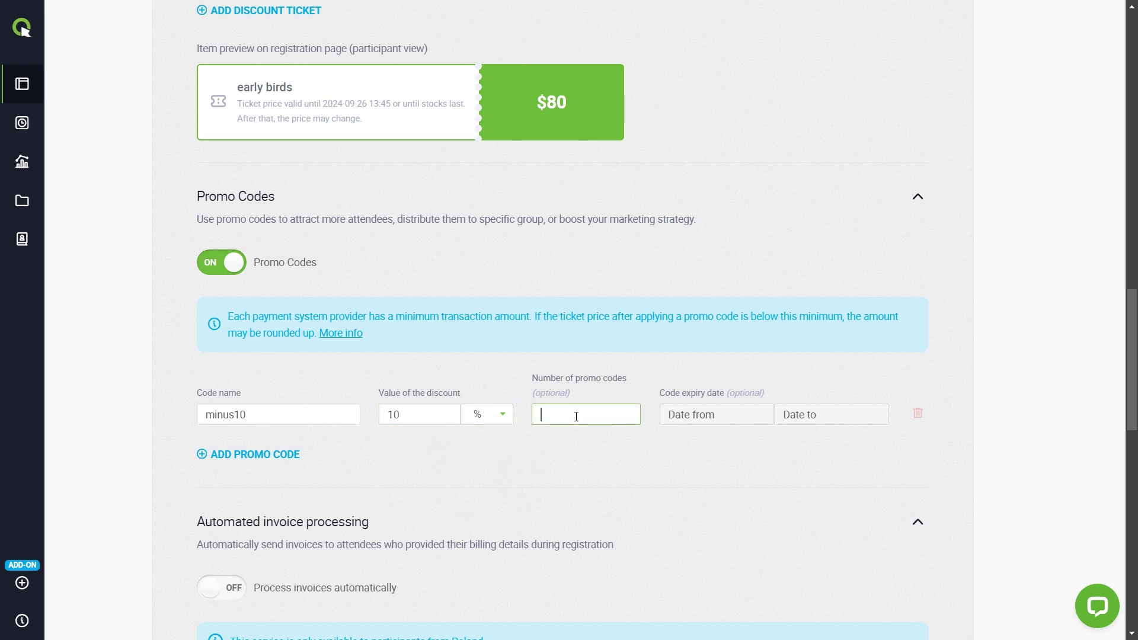
pyautogui.write('20')
pyautogui.click(694, 417)
pyautogui.click(607, 349)
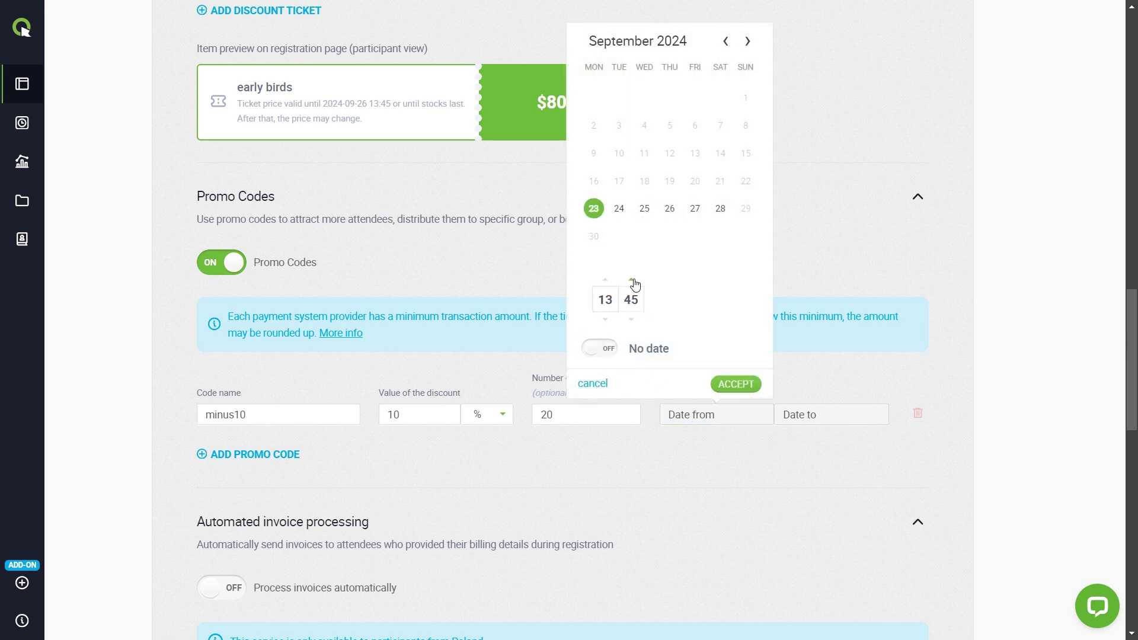
pyautogui.click(645, 209)
pyautogui.click(736, 384)
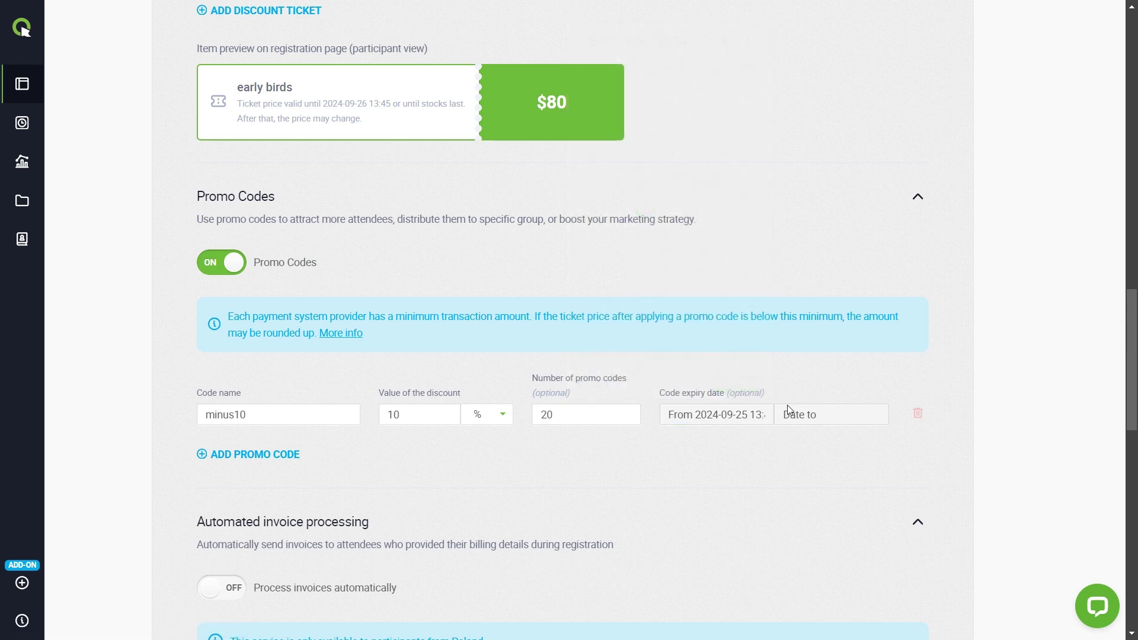
pyautogui.click(810, 415)
pyautogui.click(724, 347)
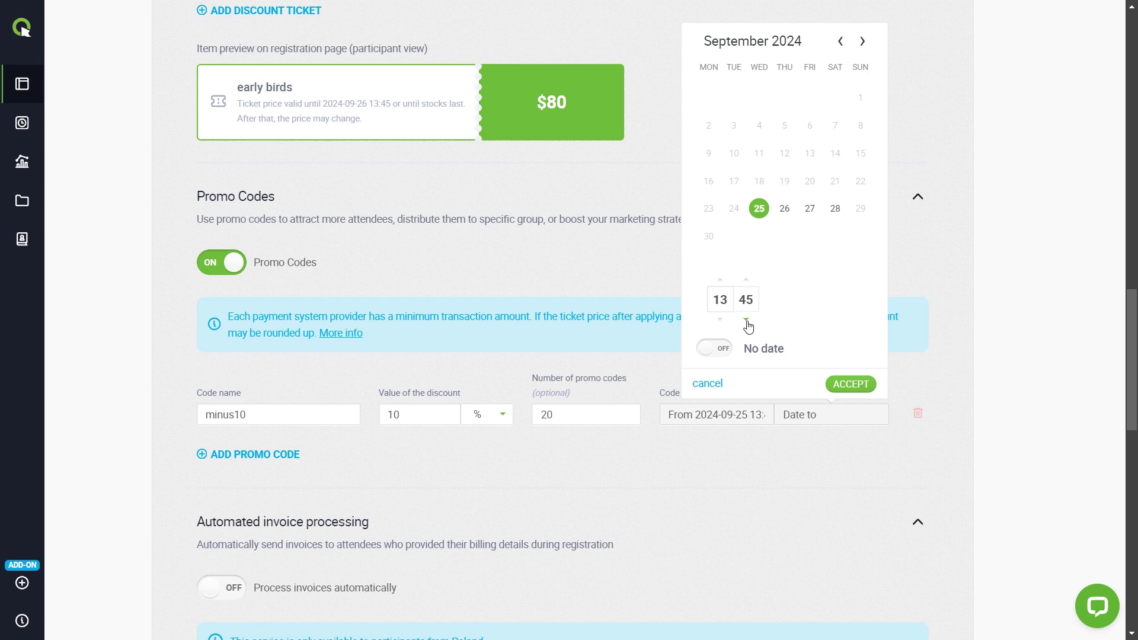
pyautogui.click(785, 210)
pyautogui.click(854, 384)
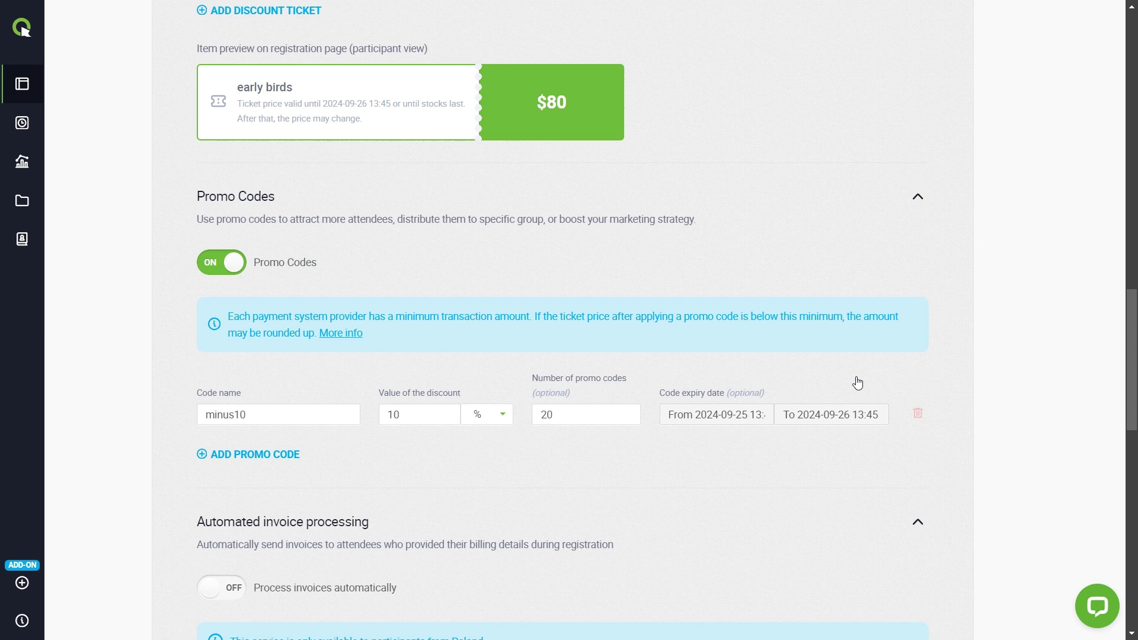
# Create and invite for the 'Paid event' webinar, then view its registration details page.
pyautogui.scroll(-10, 858, 383)
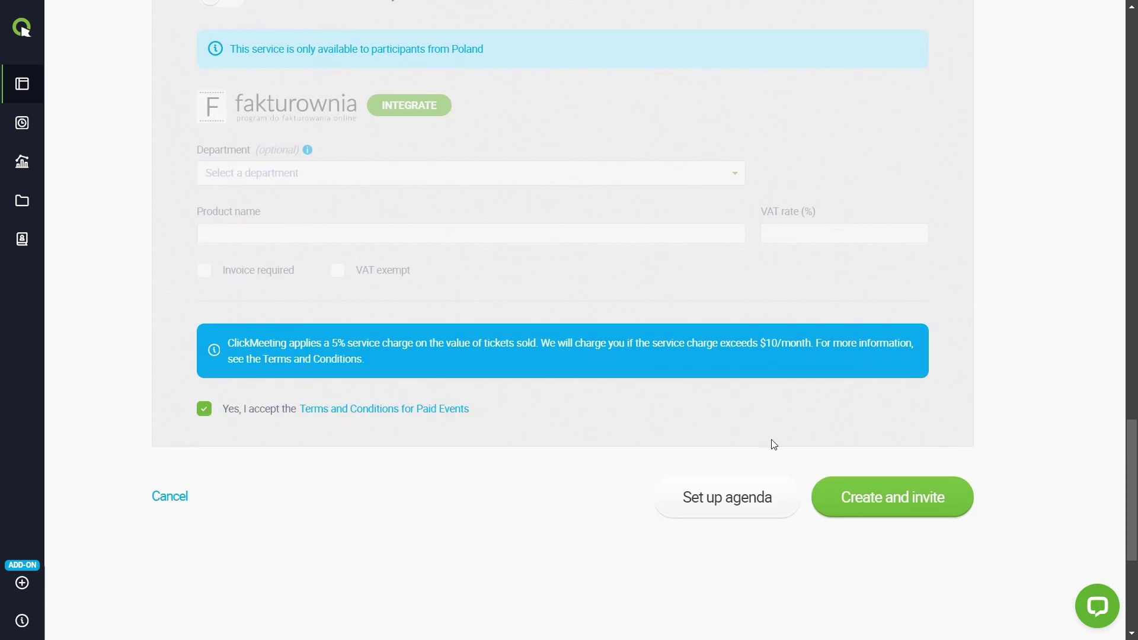
pyautogui.click(889, 499)
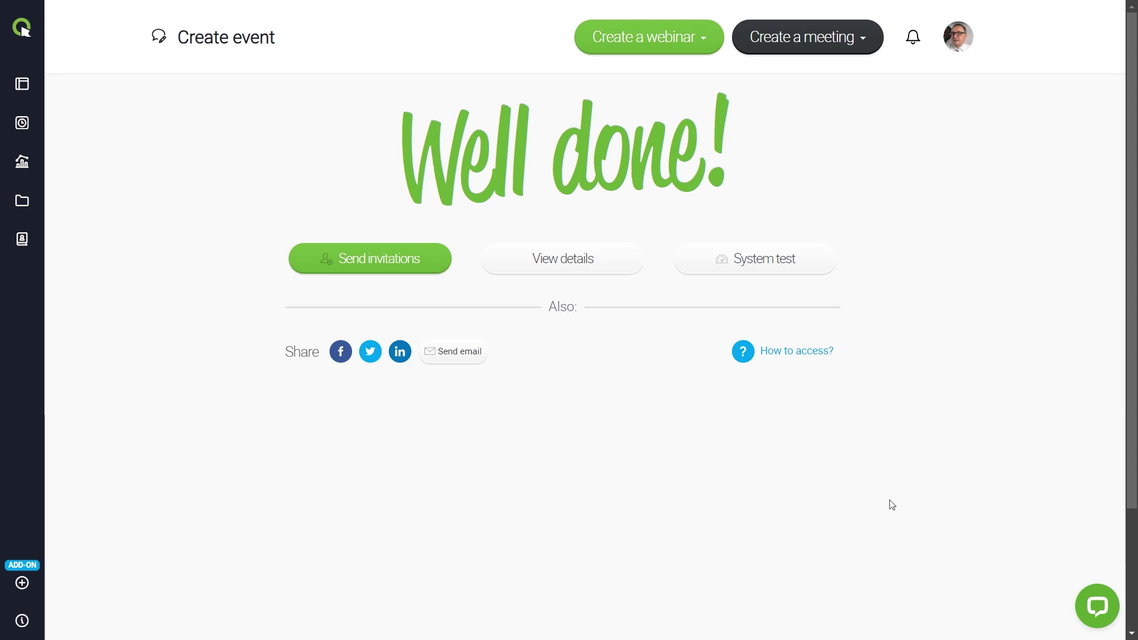
pyautogui.click(586, 268)
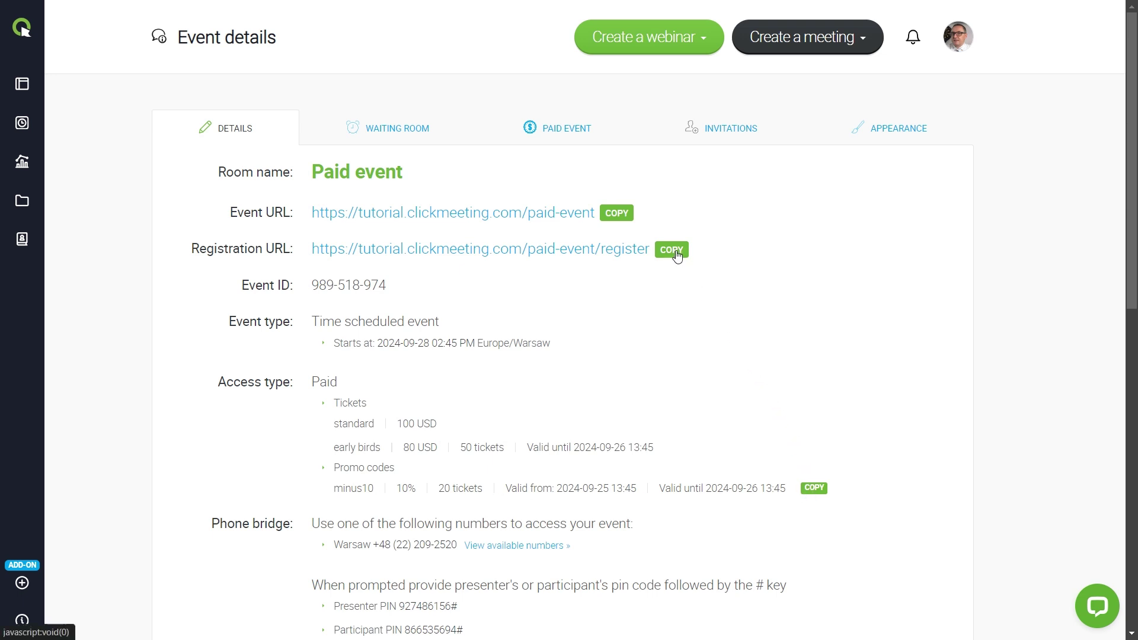
pyautogui.scroll(-6, 677, 256)
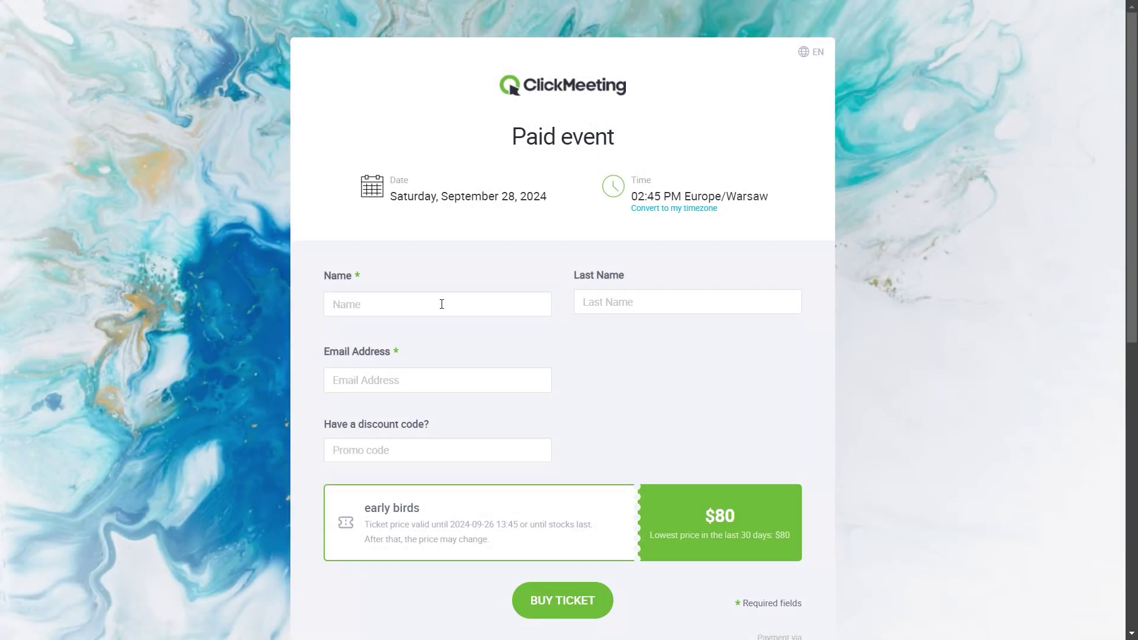
# Register an attendee with first name, last name and e-mail, and buy the early birds ticket.
pyautogui.click(441, 304)
pyautogui.write('John')
pyautogui.press('Tab')
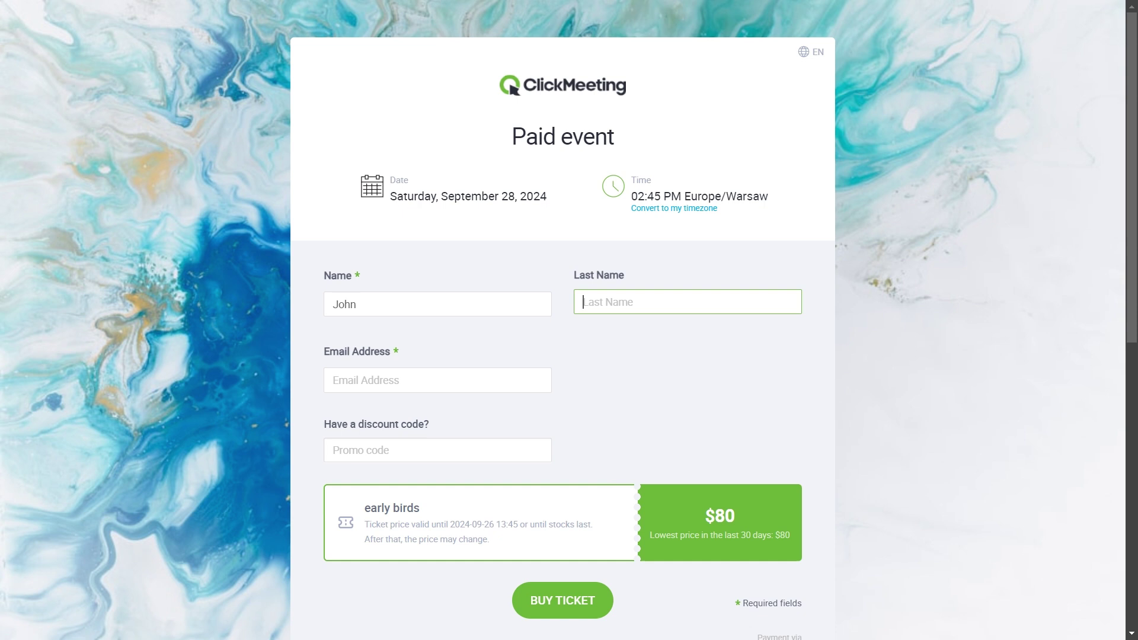
pyautogui.write('Smith')
pyautogui.click(450, 385)
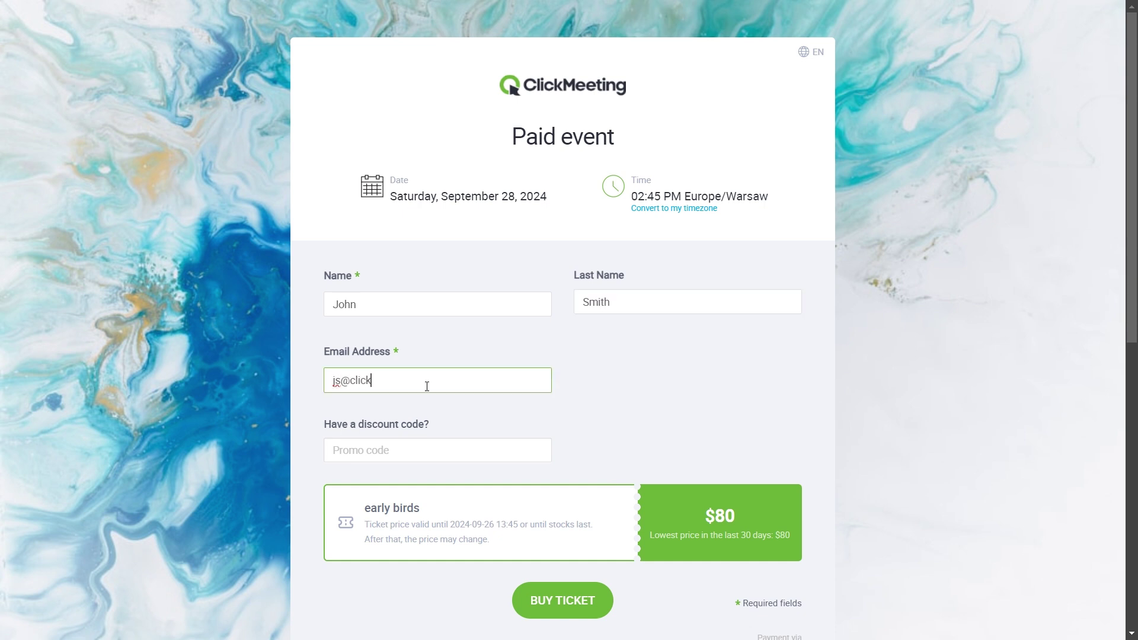
pyautogui.click(447, 417)
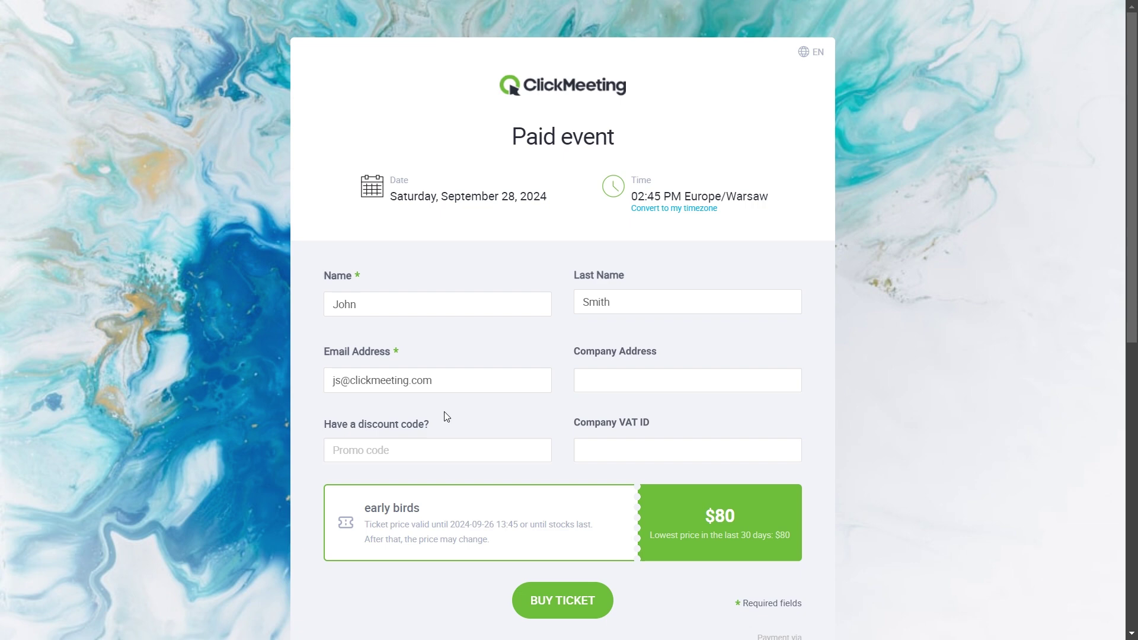
pyautogui.click(560, 598)
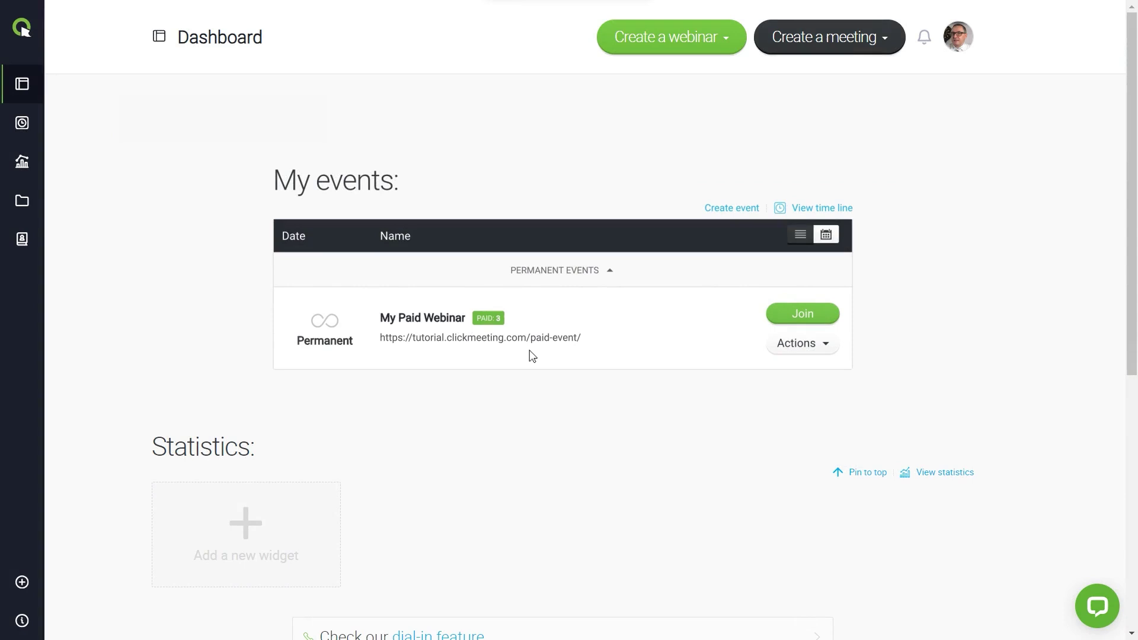
# In the ticket sales overview, confirm the first registrant's payment and show the third registrant's details.
pyautogui.click(486, 320)
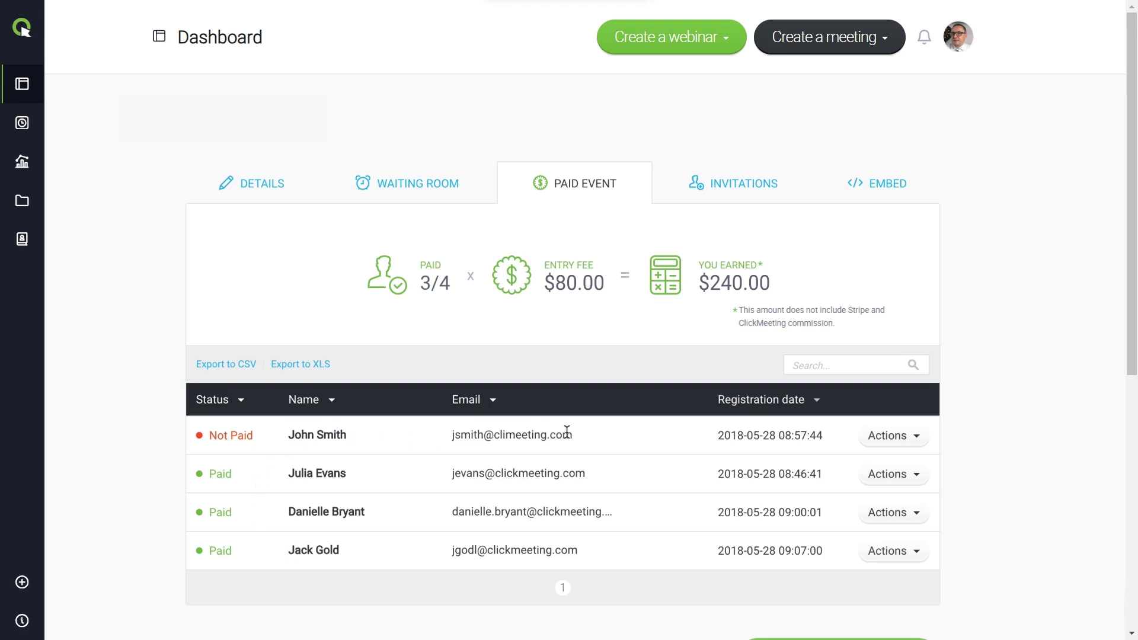
pyautogui.click(915, 443)
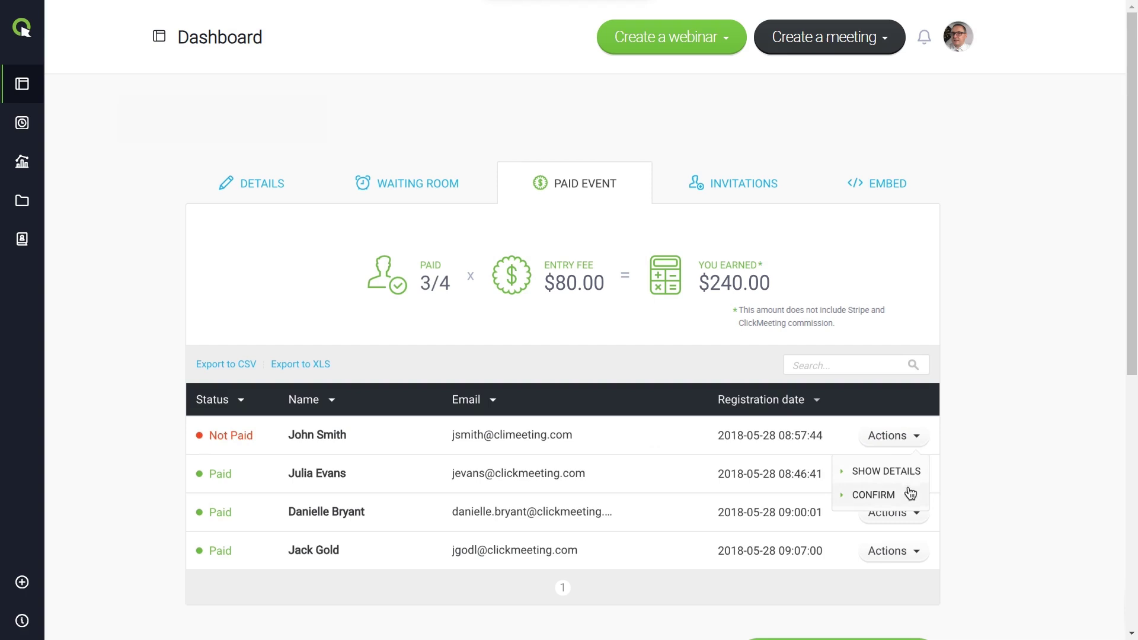
pyautogui.click(911, 493)
pyautogui.click(905, 496)
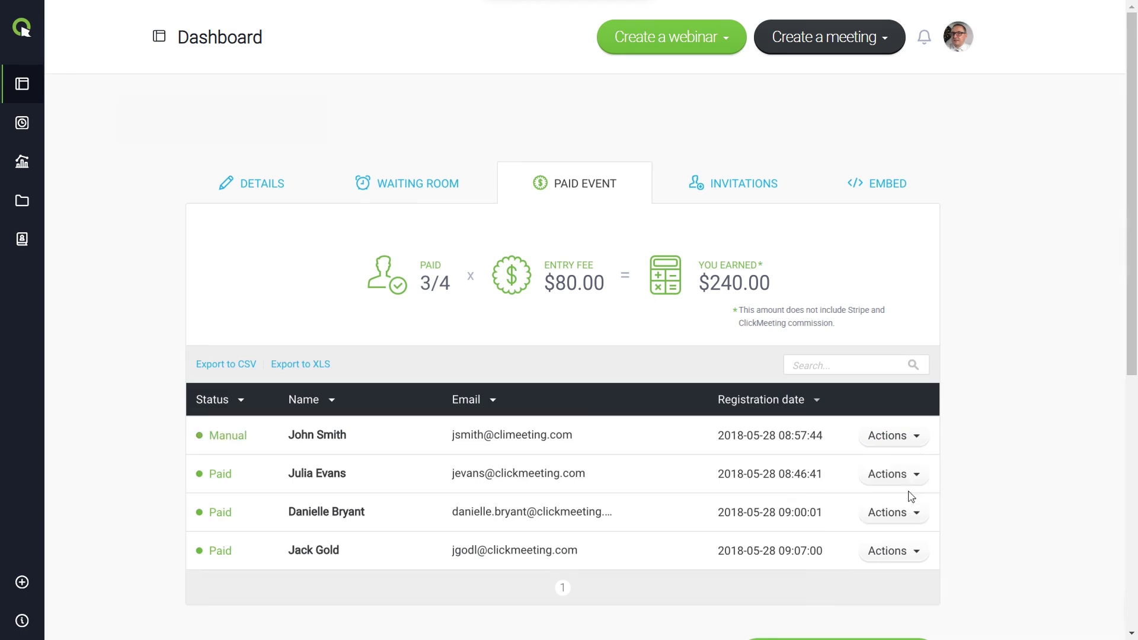
pyautogui.click(916, 514)
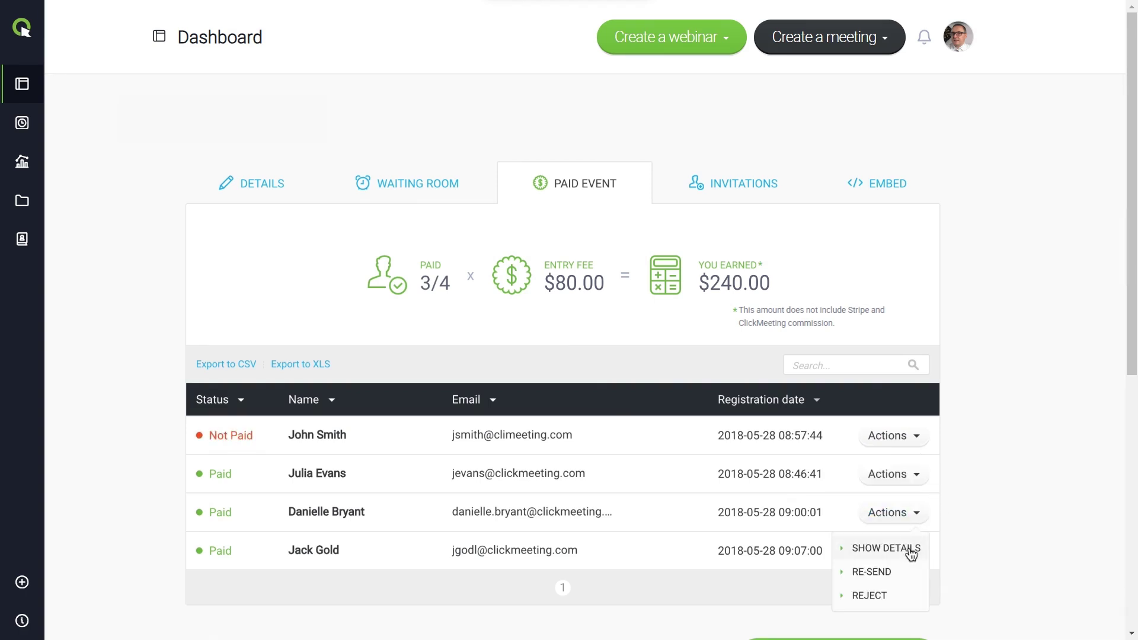
pyautogui.click(908, 551)
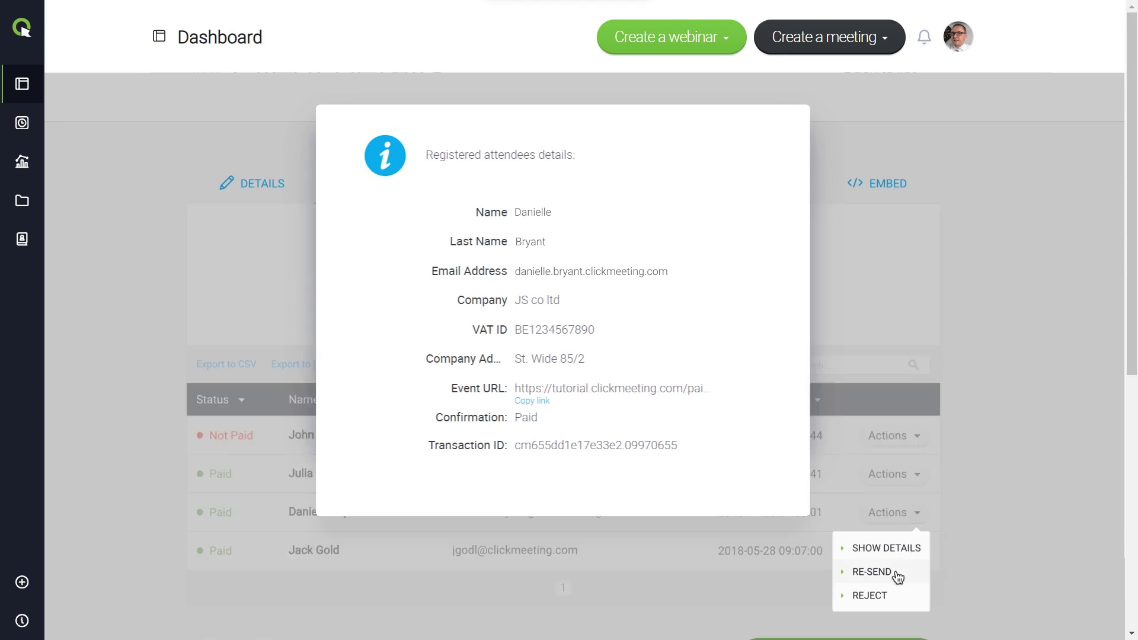
# Re-send the third registrant's notification, then choose Delete for the paid webinar.
pyautogui.click(897, 574)
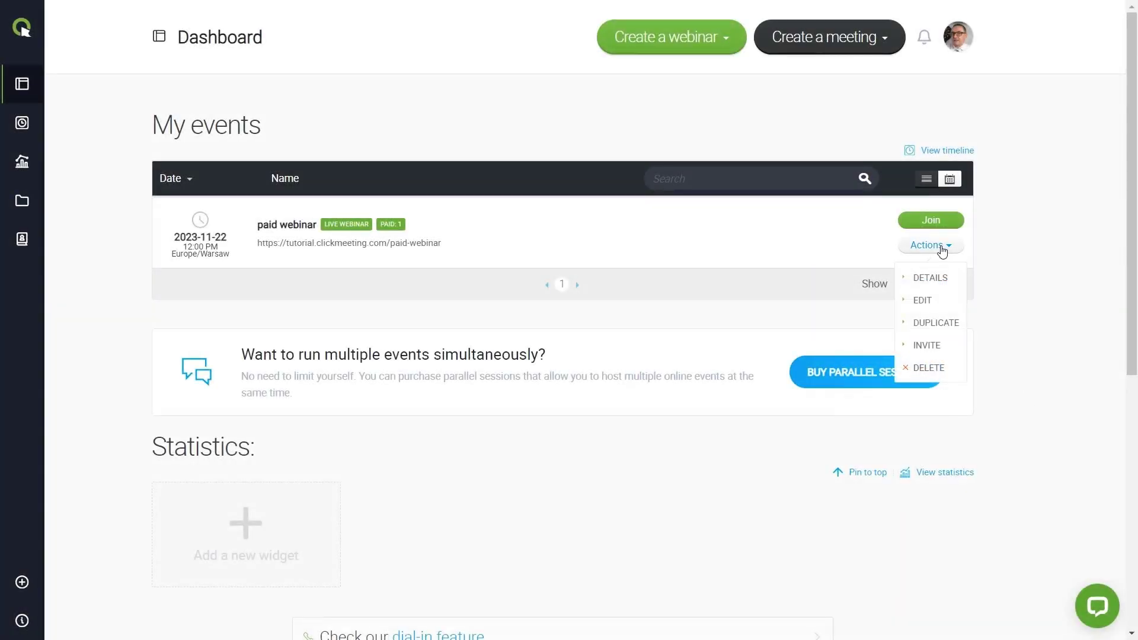
pyautogui.click(928, 368)
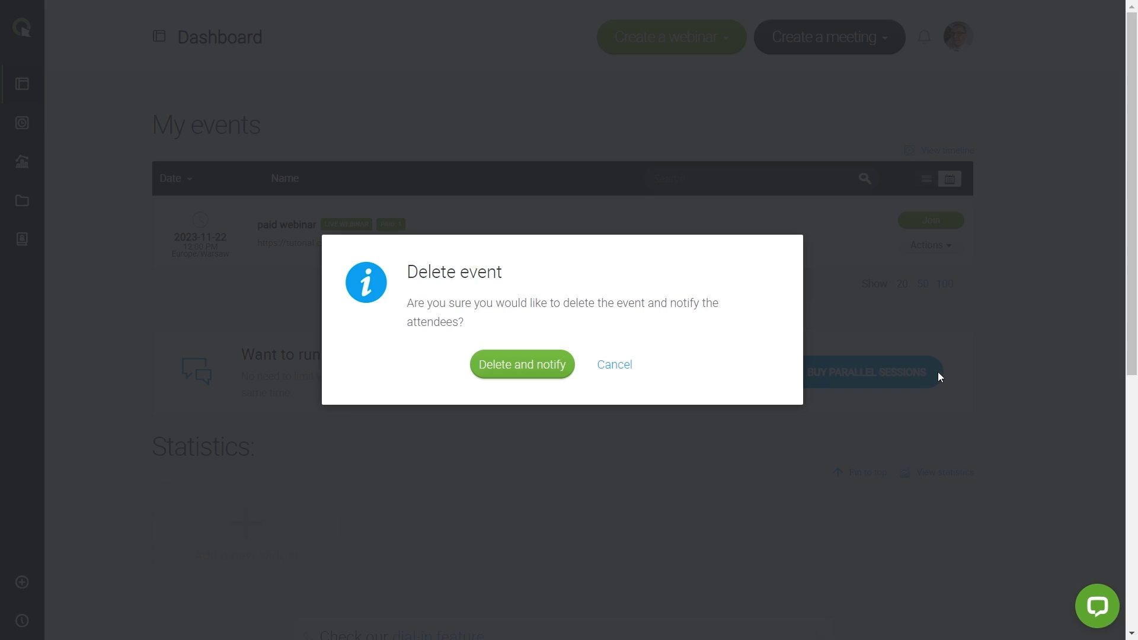